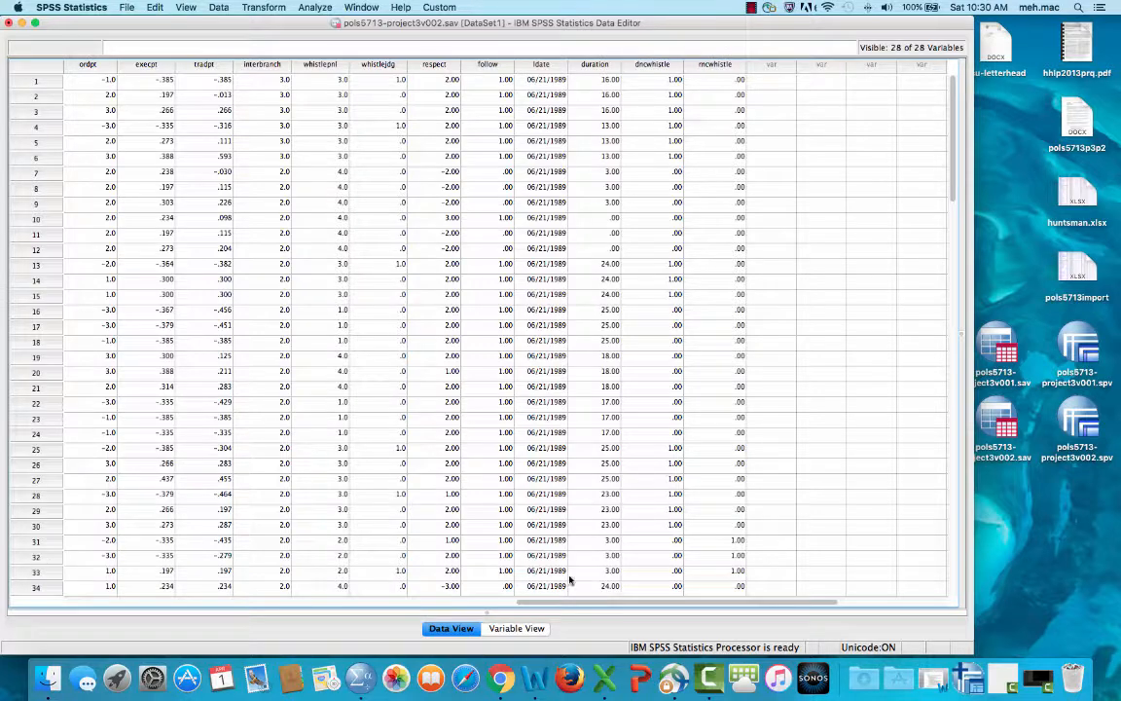
Open the value labels of the respect variable and add the label "Dissent-Distinguish" for value 3.
click(516, 627)
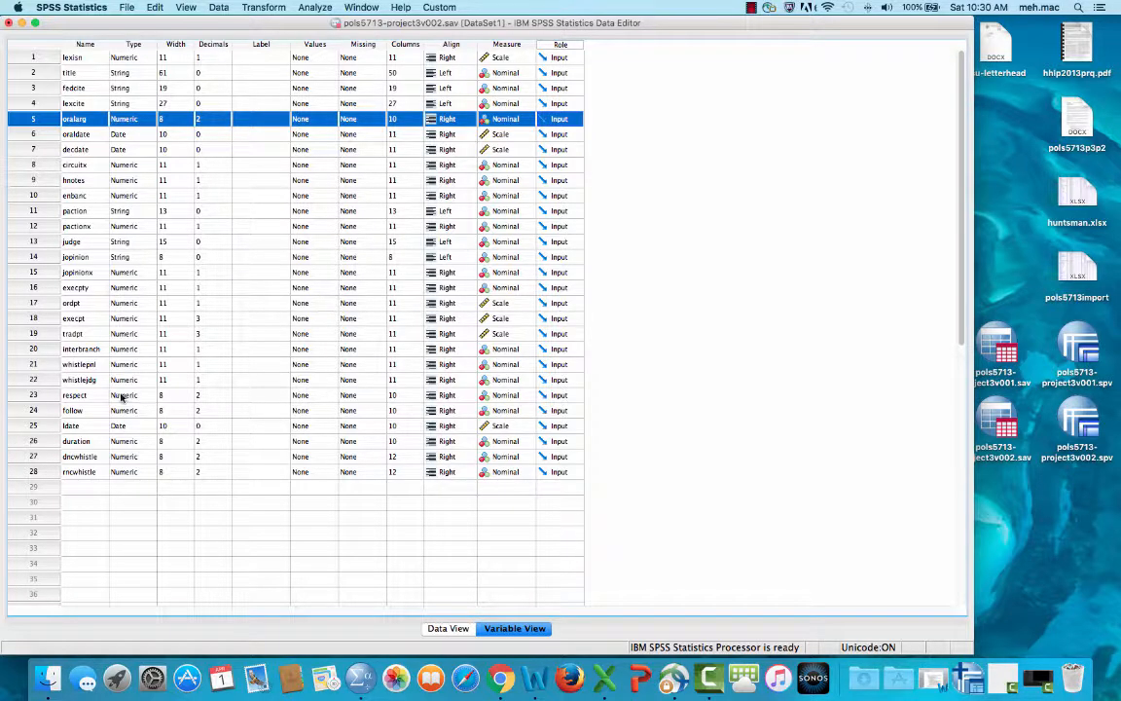
click(315, 397)
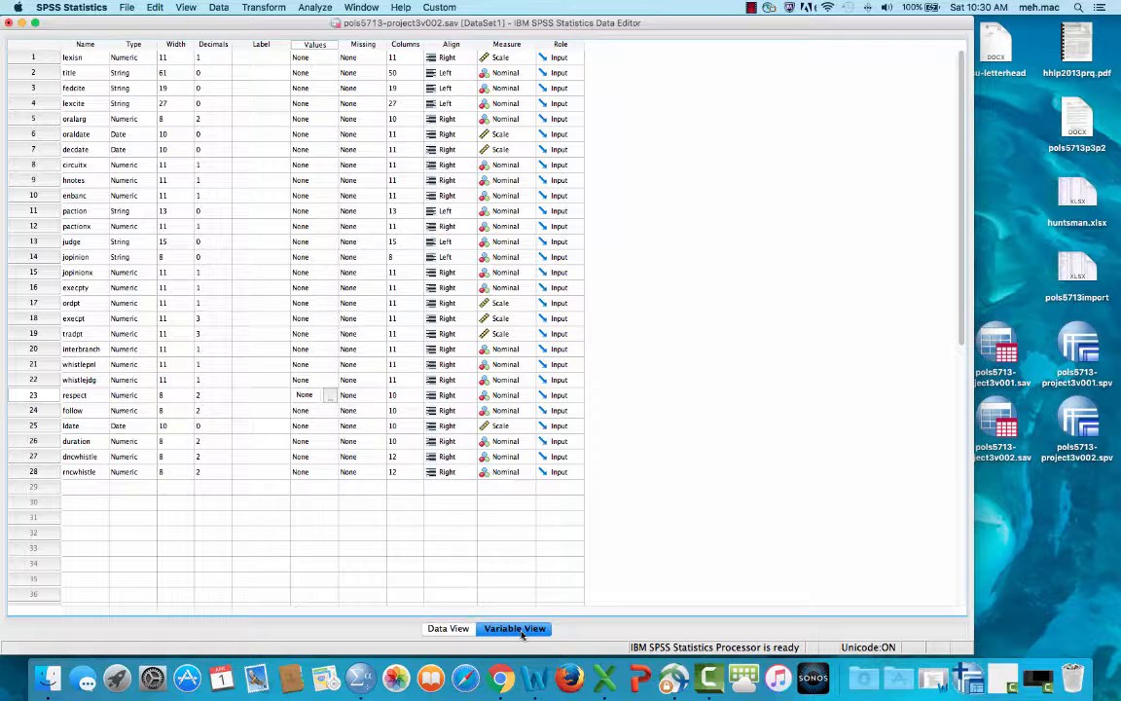
click(331, 398)
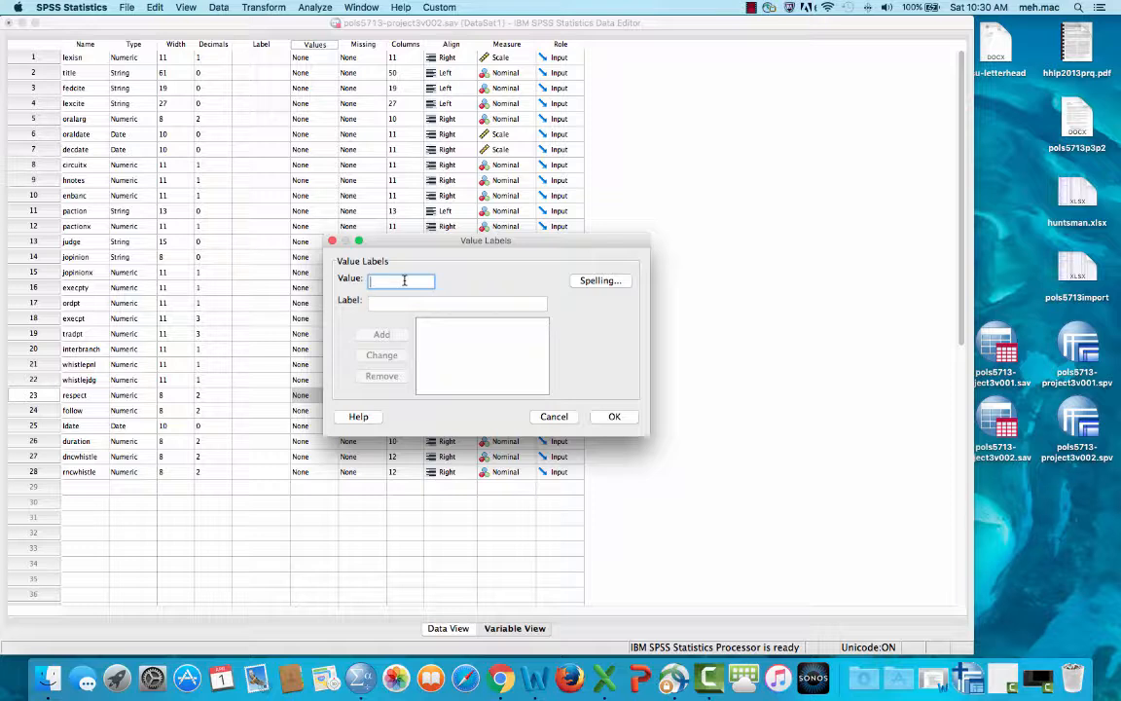
text(3)
click(387, 301)
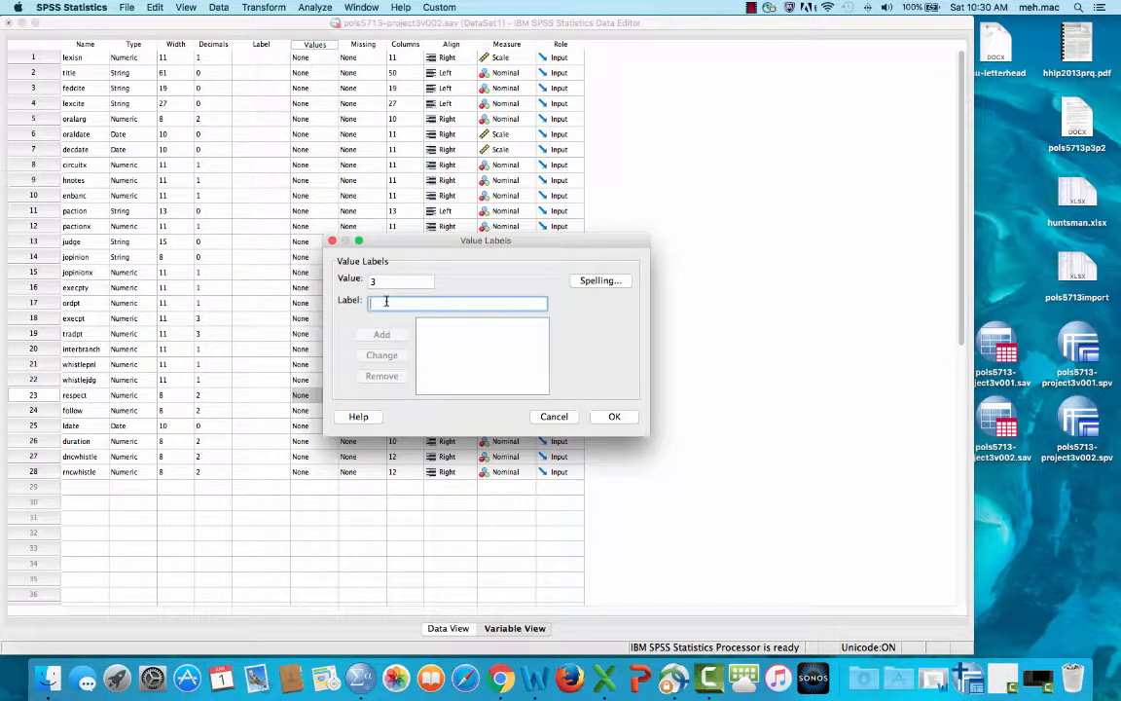
text(Dissent )
text(Distinguis)
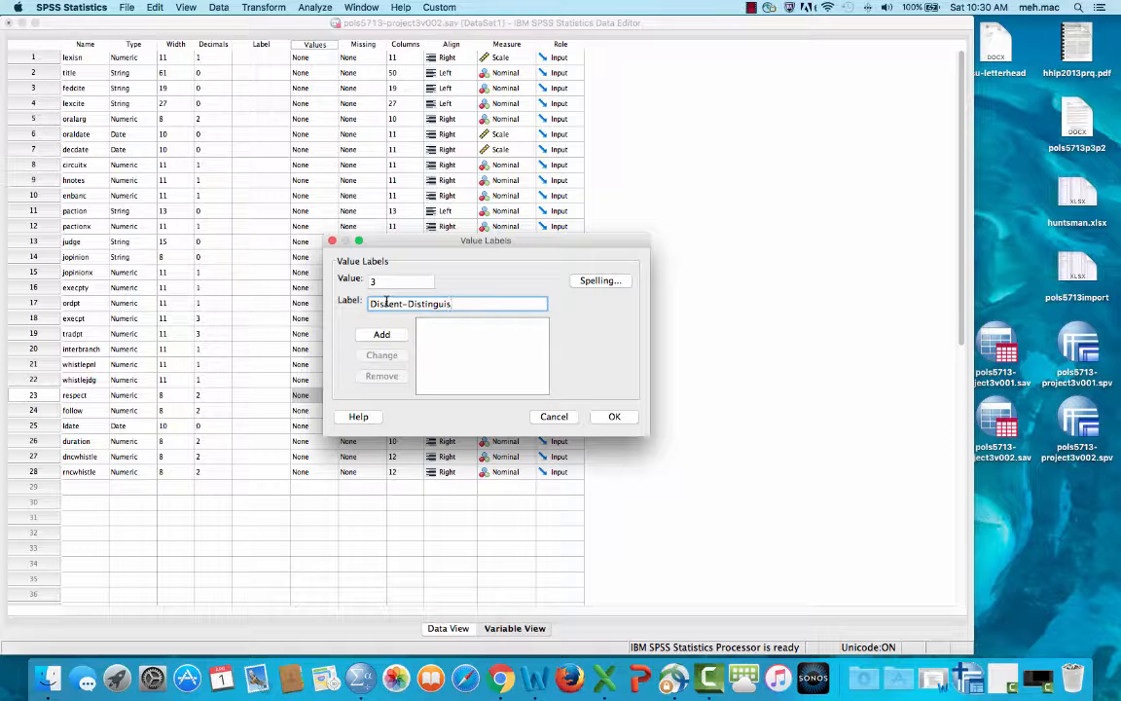
text(h)
click(394, 336)
Add the value label "Majority-Follow" for value 2 of the respect variable.
text(2)
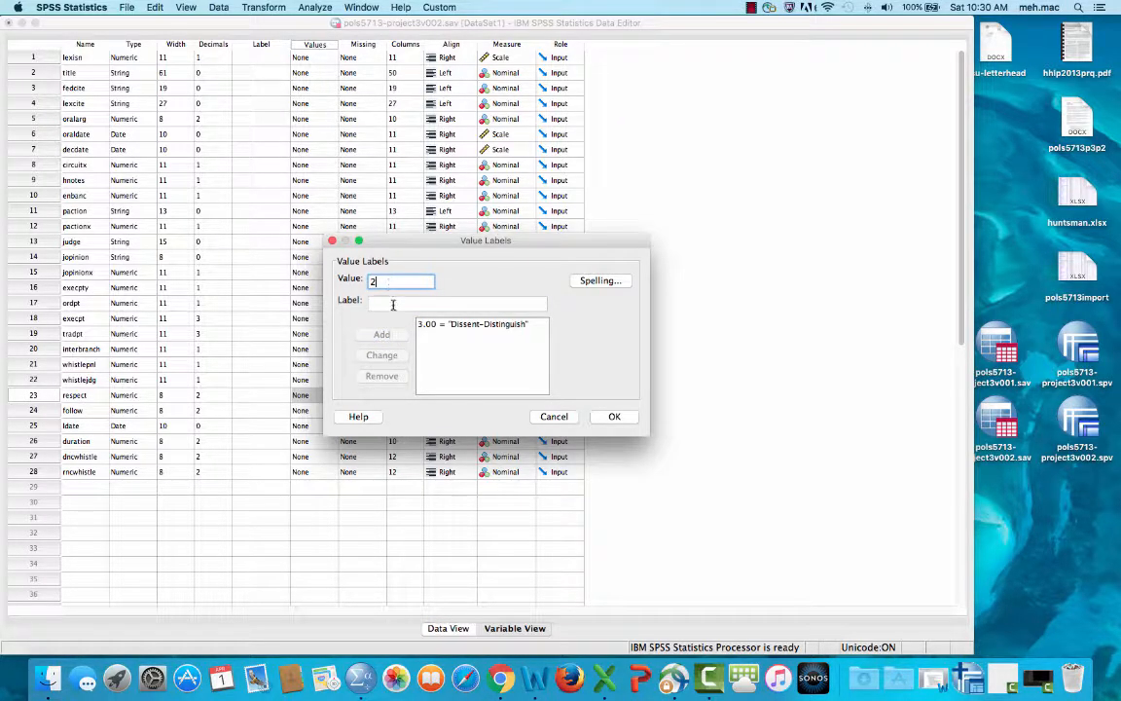
click(385, 304)
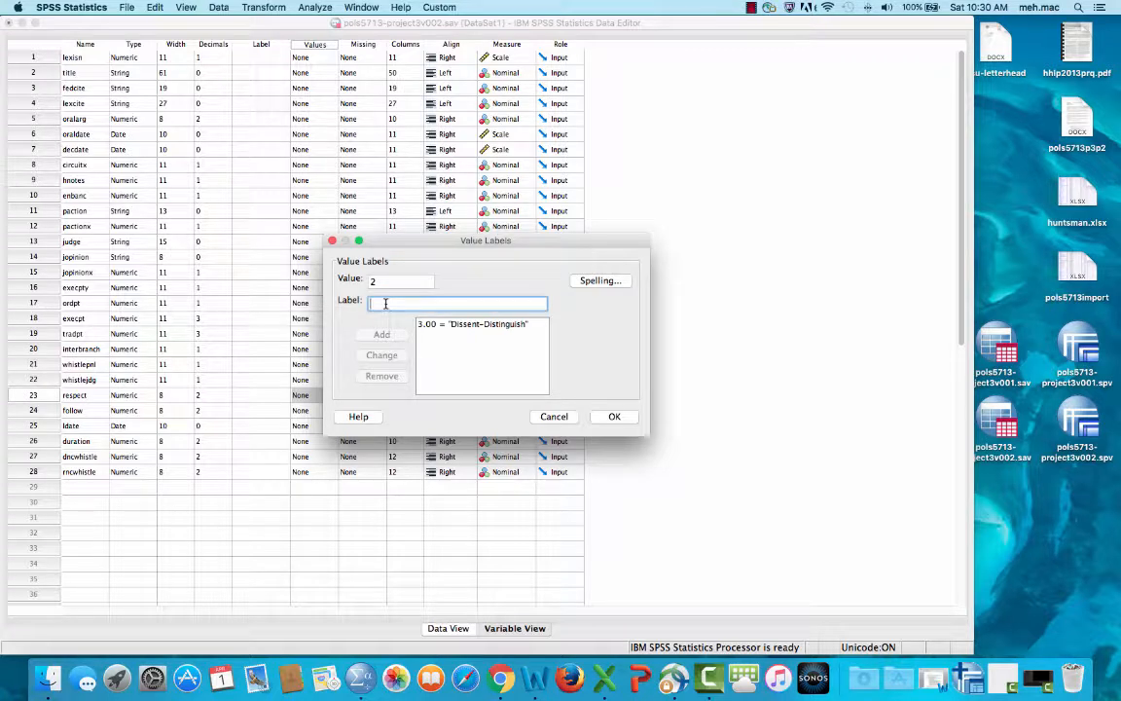
text(Ma)
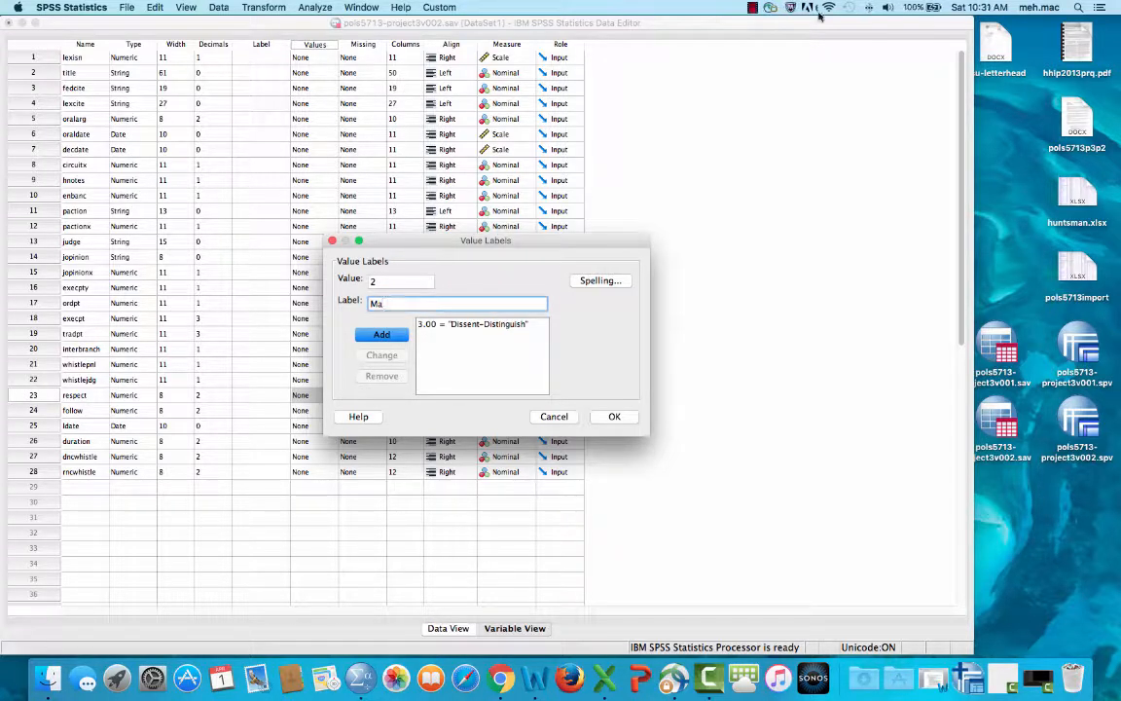
text(jority-Follow)
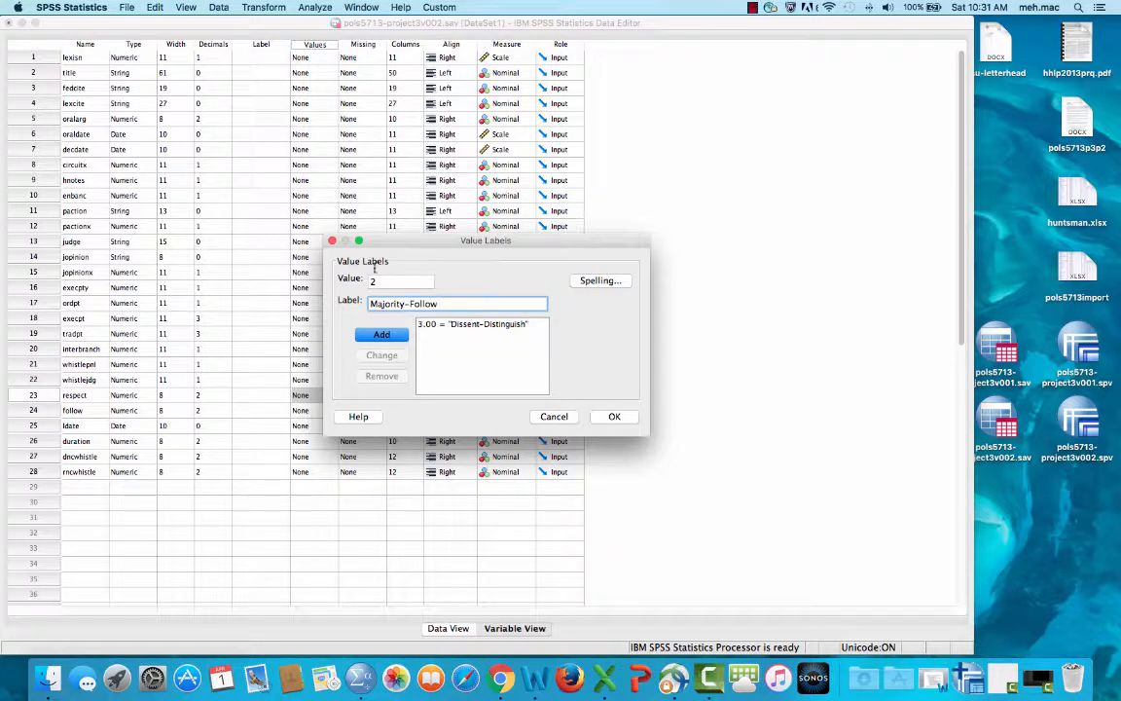
key(Return)
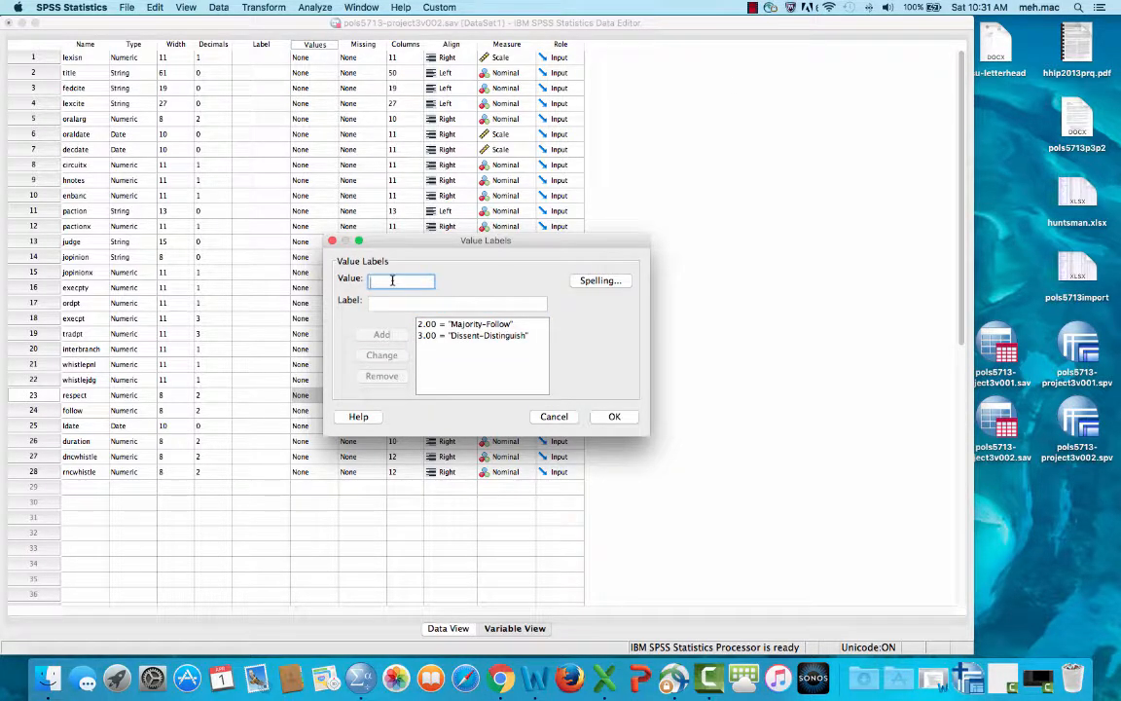
Add the value label "Concur-Follow" for value 1 of the respect variable.
text(1)
click(391, 302)
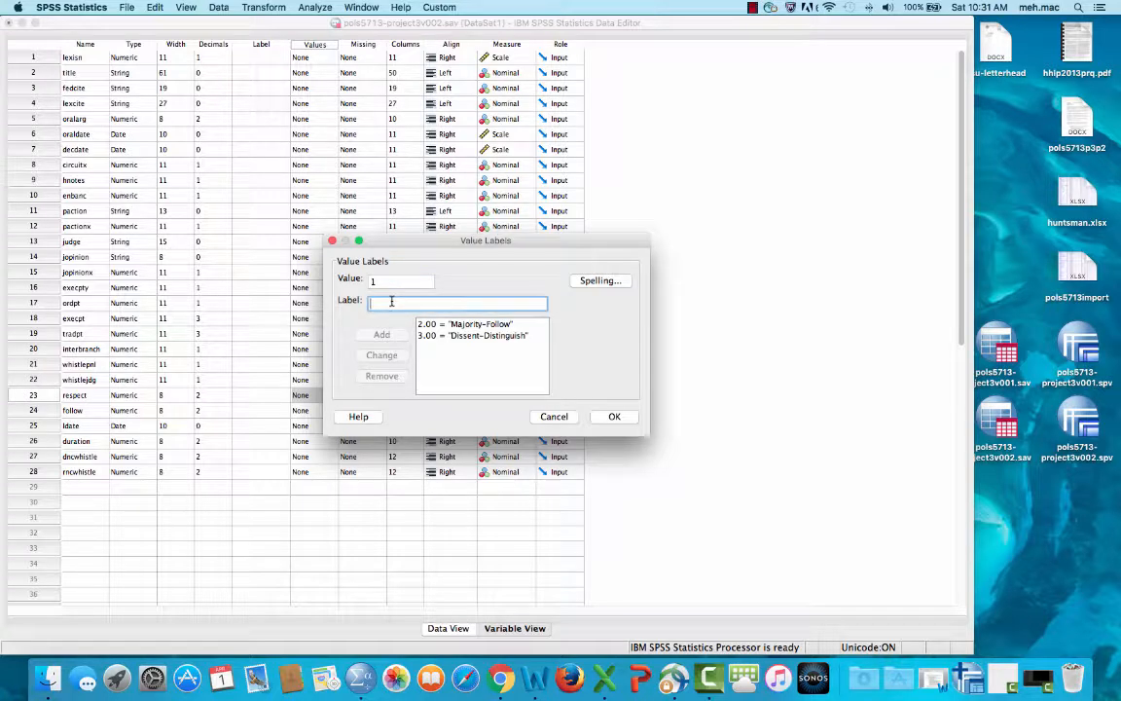
text(Concur)
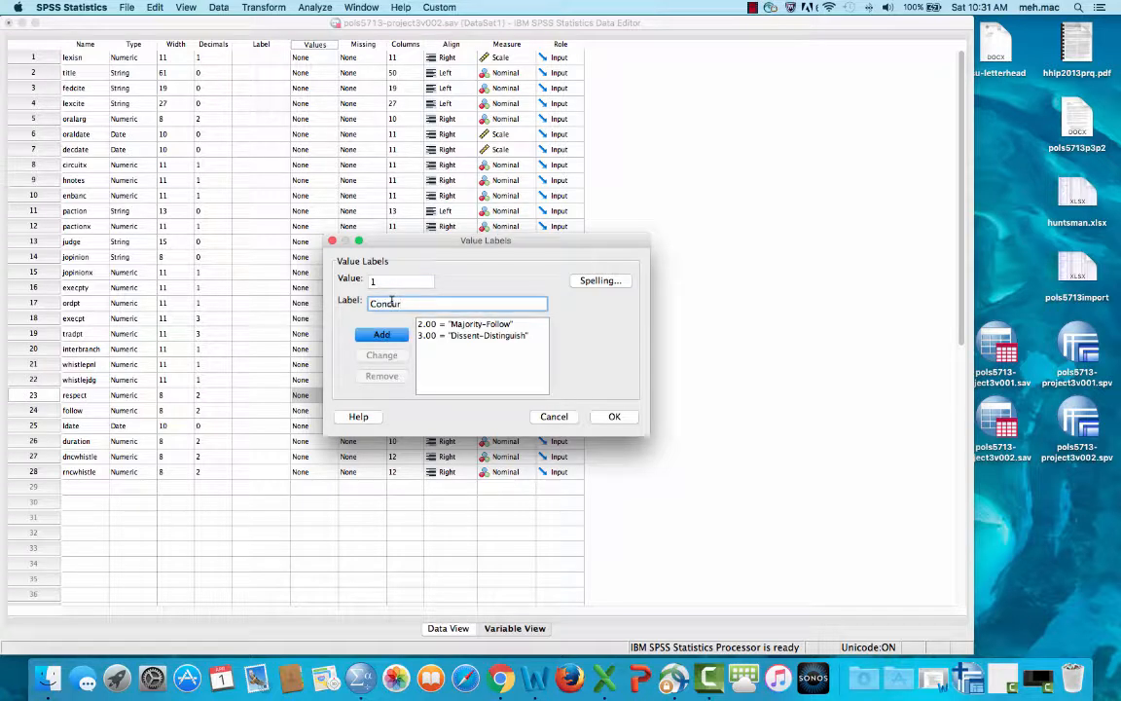
text(-Follow)
key(Return)
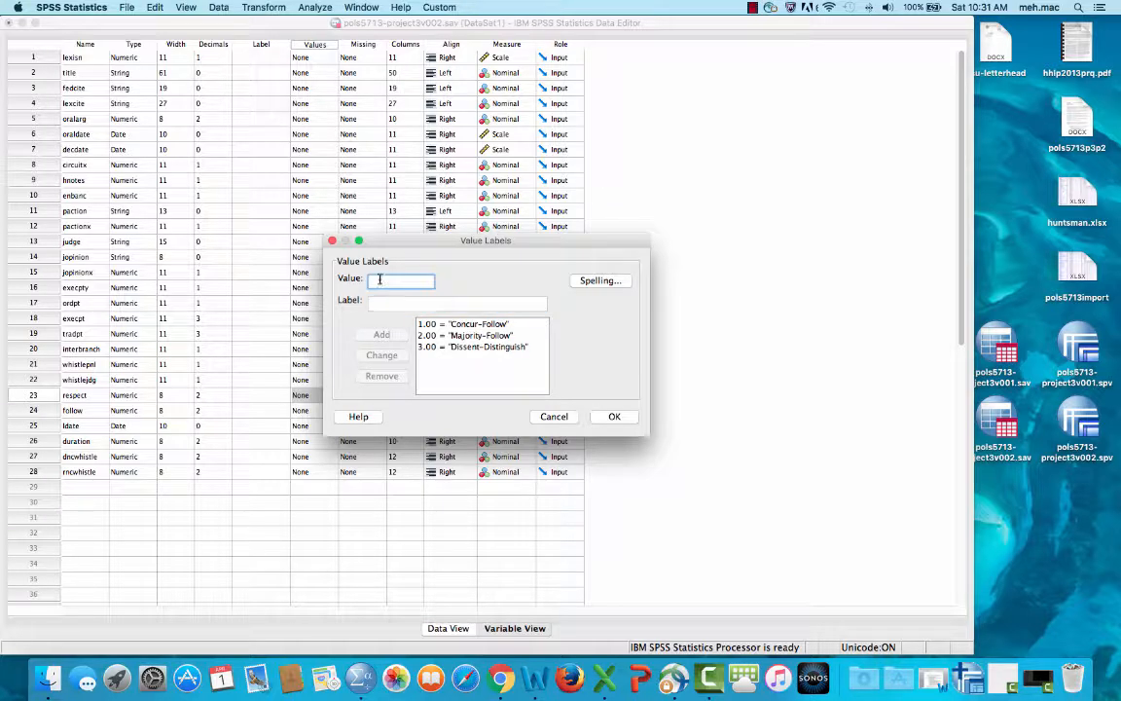
Add the value label "Concur-Distinguish" for value -1 of the respect variable.
text(-1)
click(386, 304)
text(con)
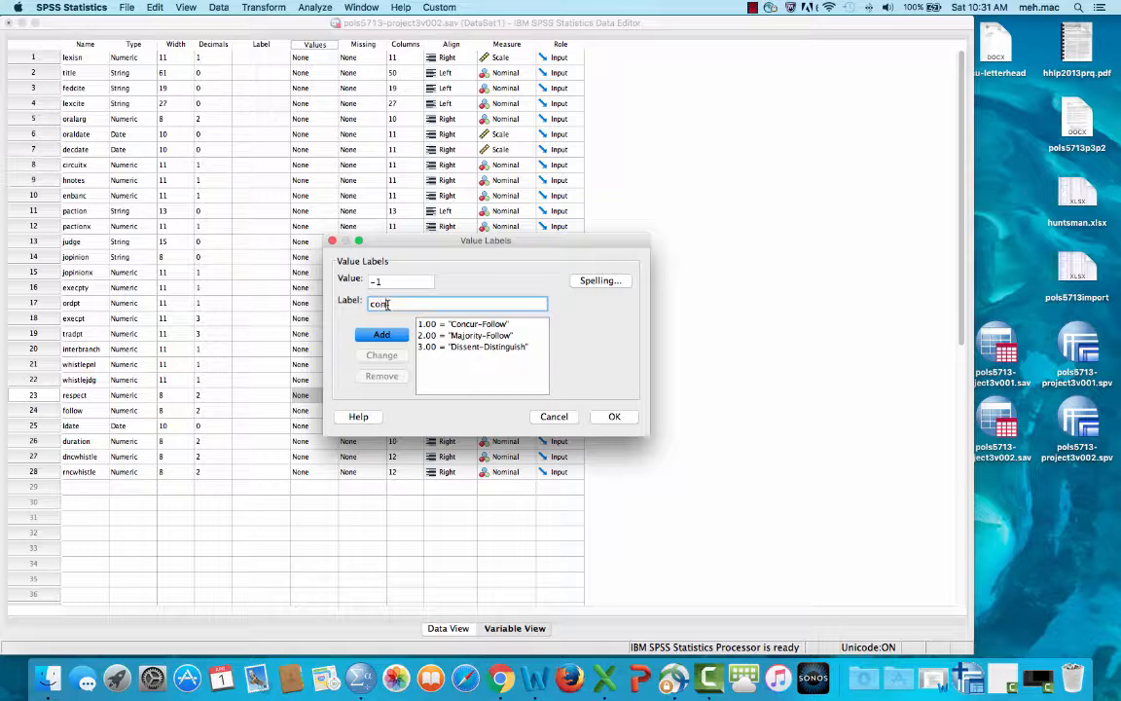
text(f)
key(BackSpace)
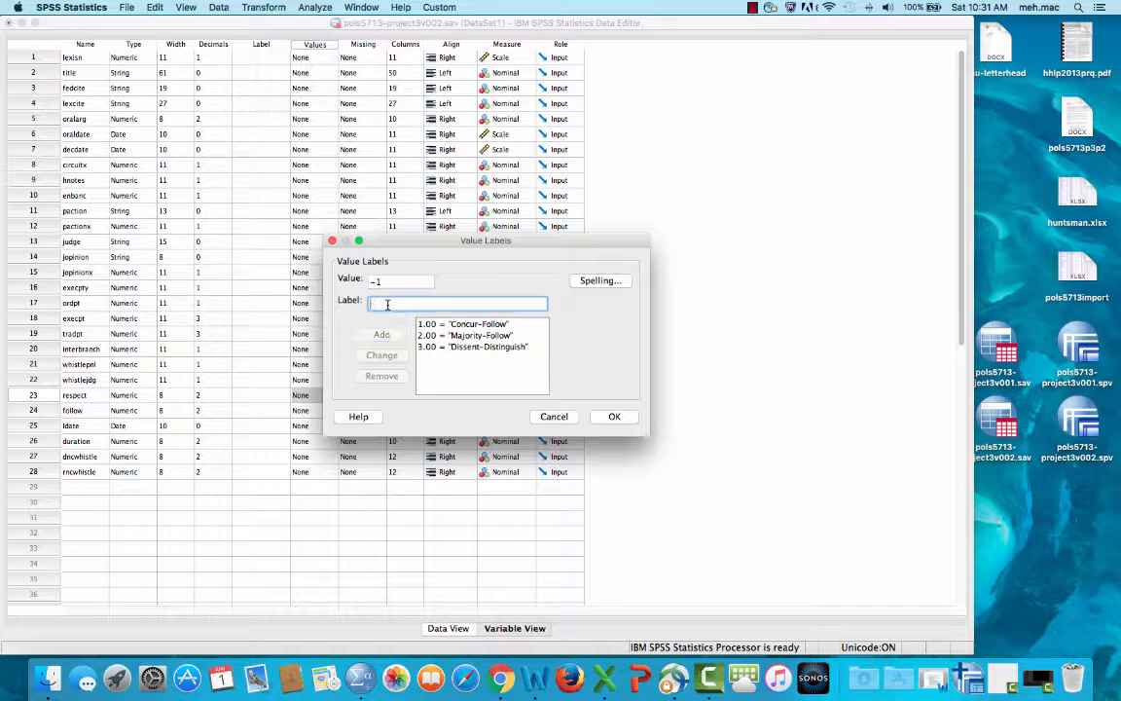
text(Concur)
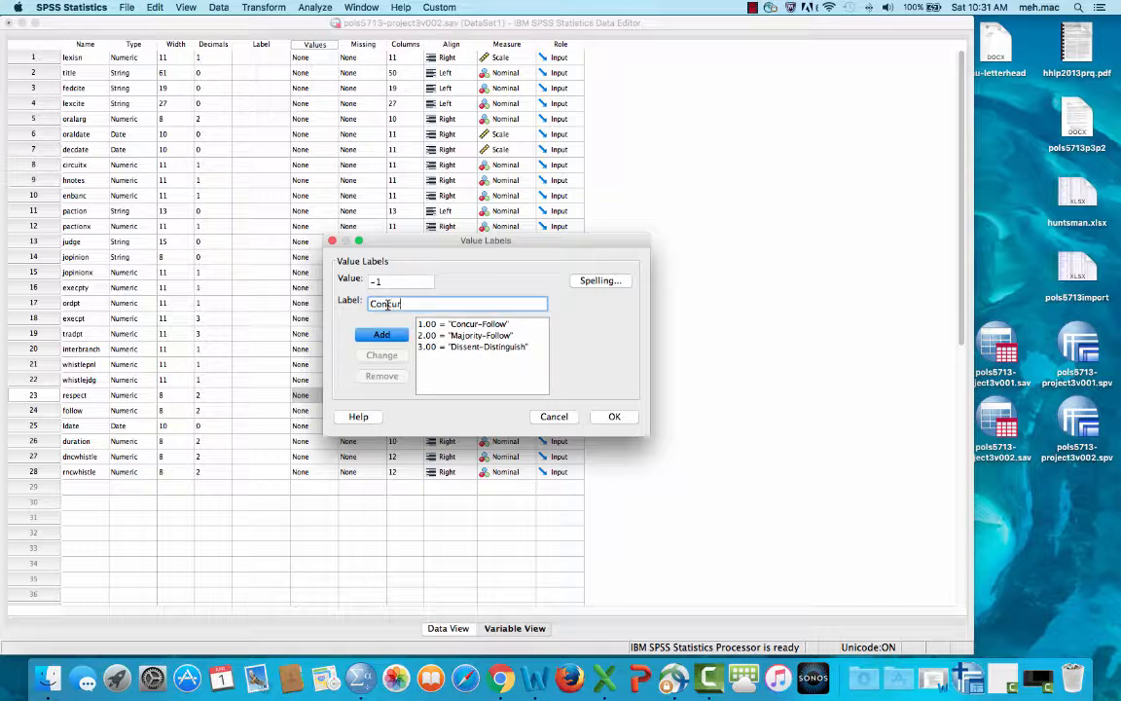
text(-Distinguish)
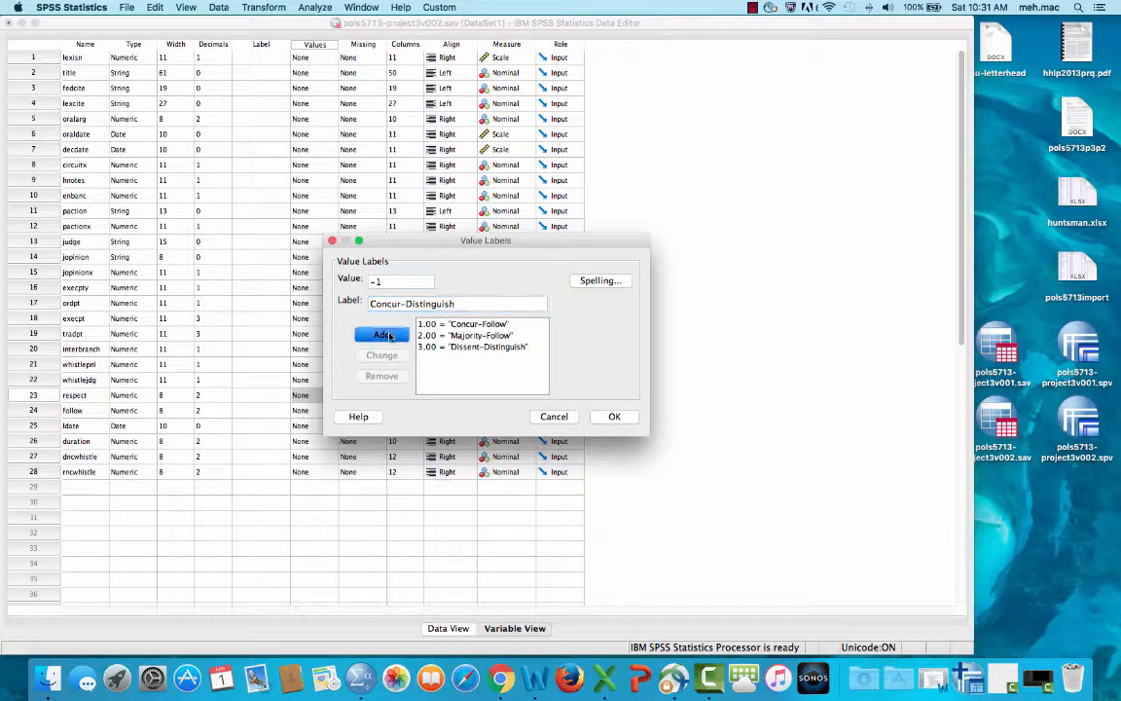
key(Return)
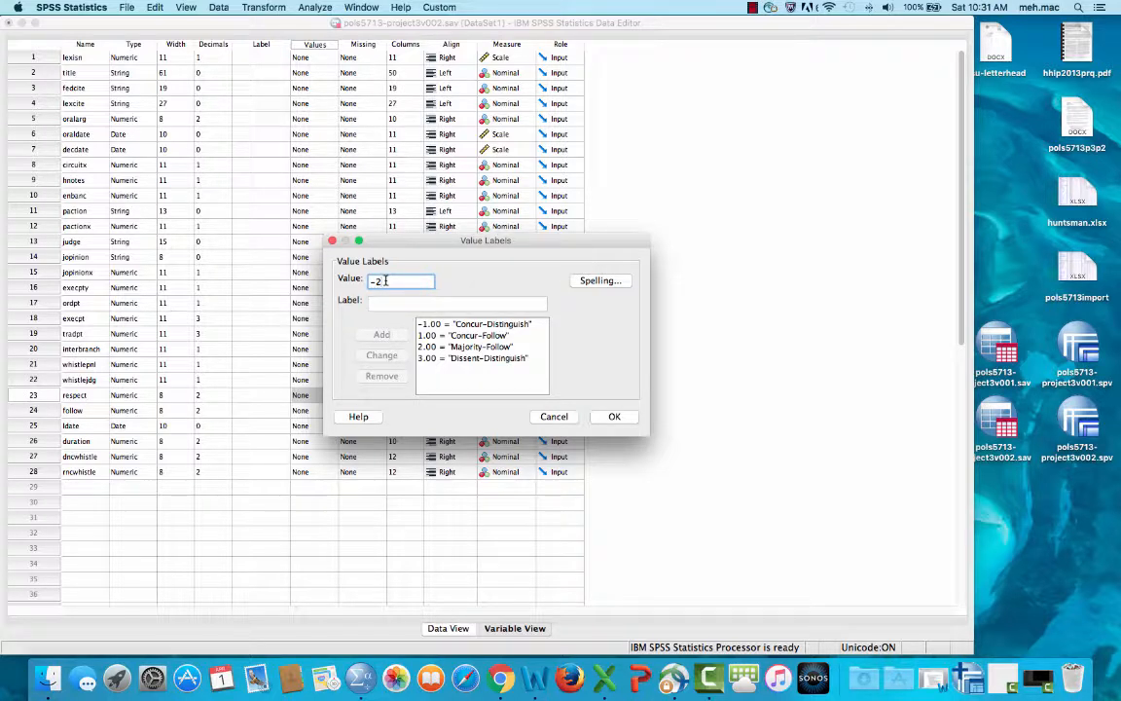
Add the value label "Majority-Distinguish" for value -2 of the respect variable.
key(Tab)
text(Major)
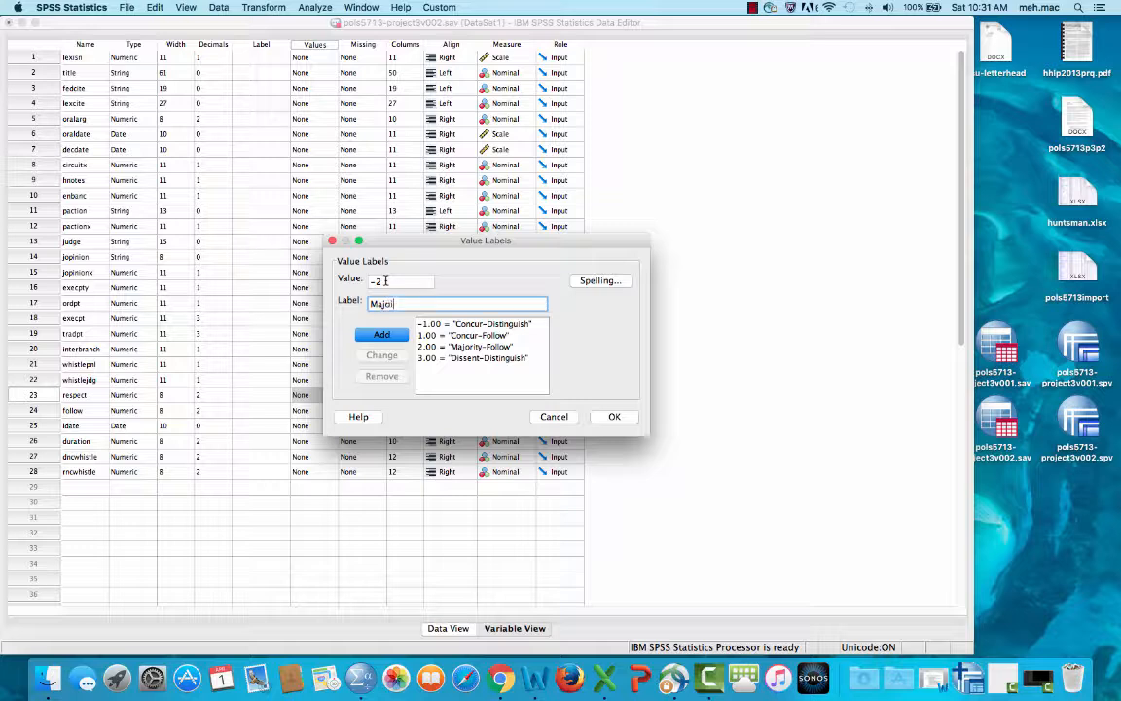
text(ity-Distinguish)
click(380, 334)
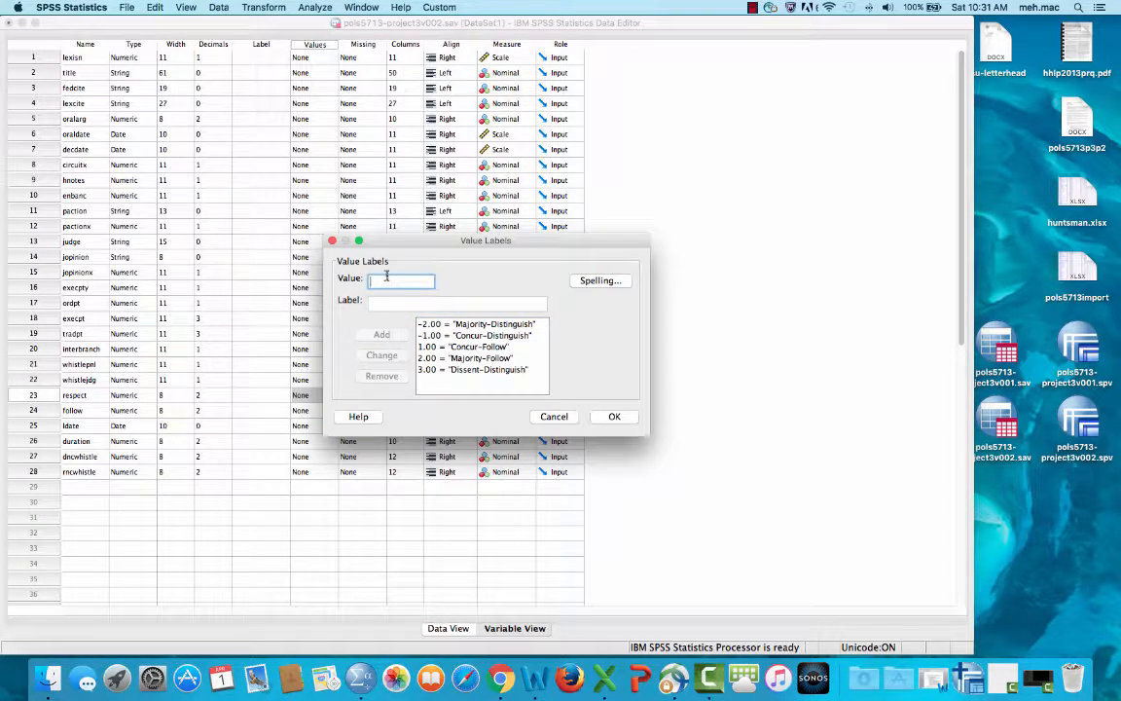
Add the value label "Dissent-Follow" for value -3 and apply the respect variable's value labels.
text(-3)
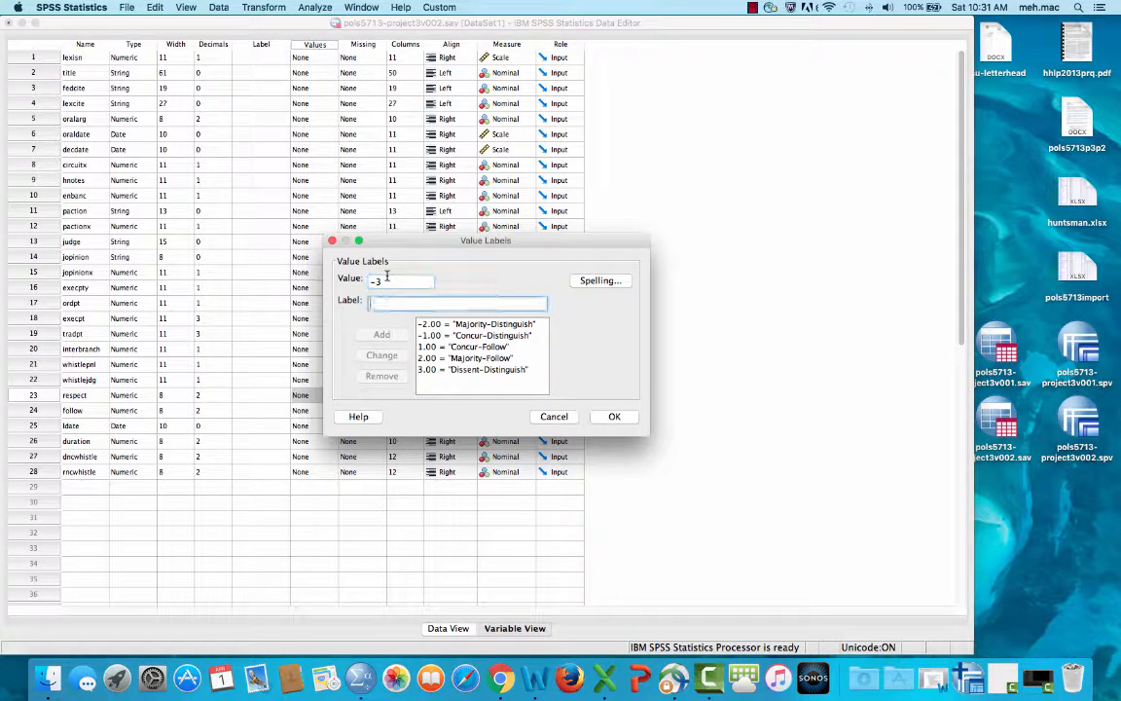
key(Tab)
text(Dissen)
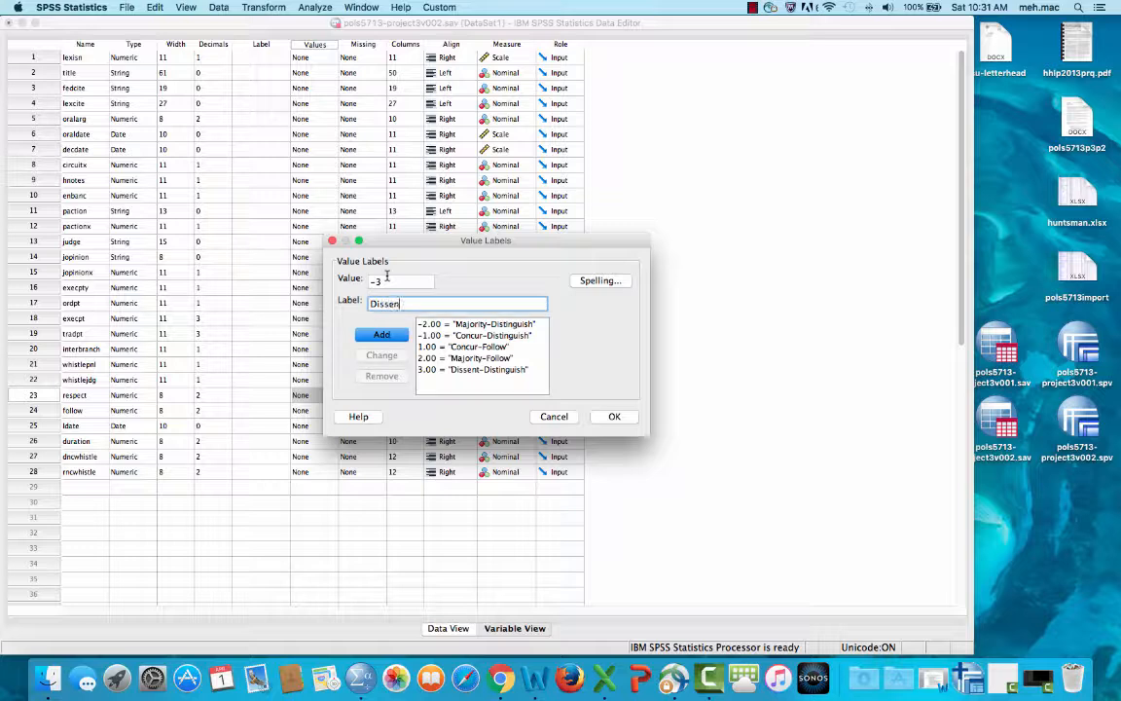
text(t-Follow)
click(382, 334)
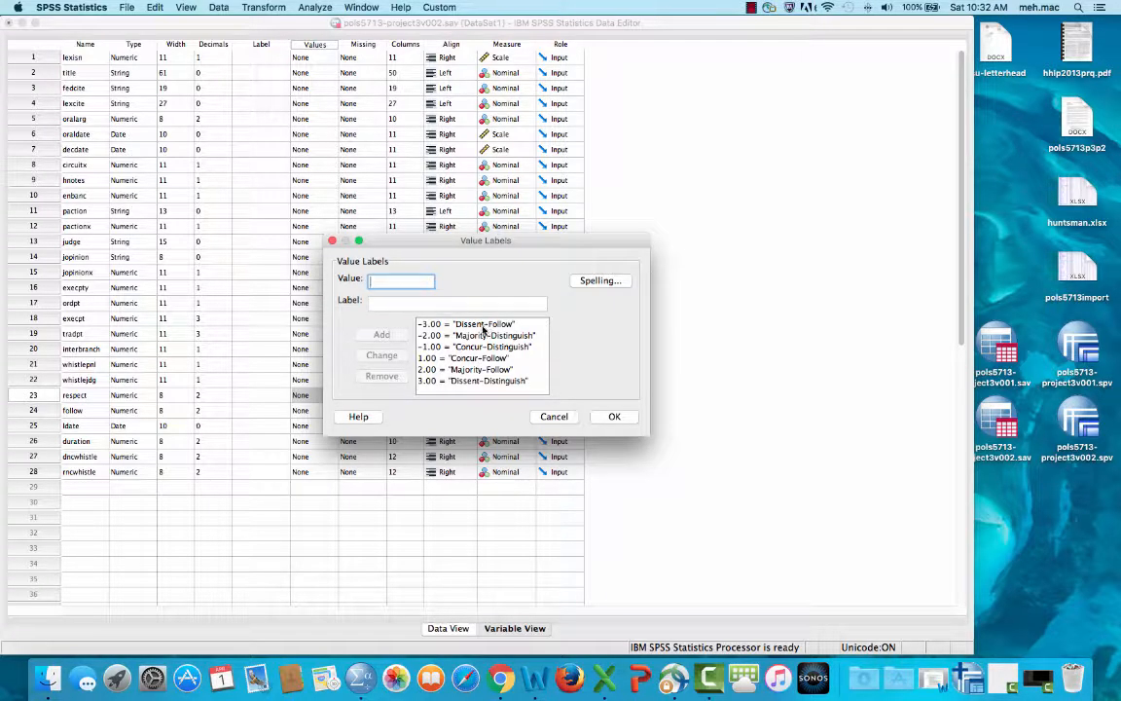
click(615, 417)
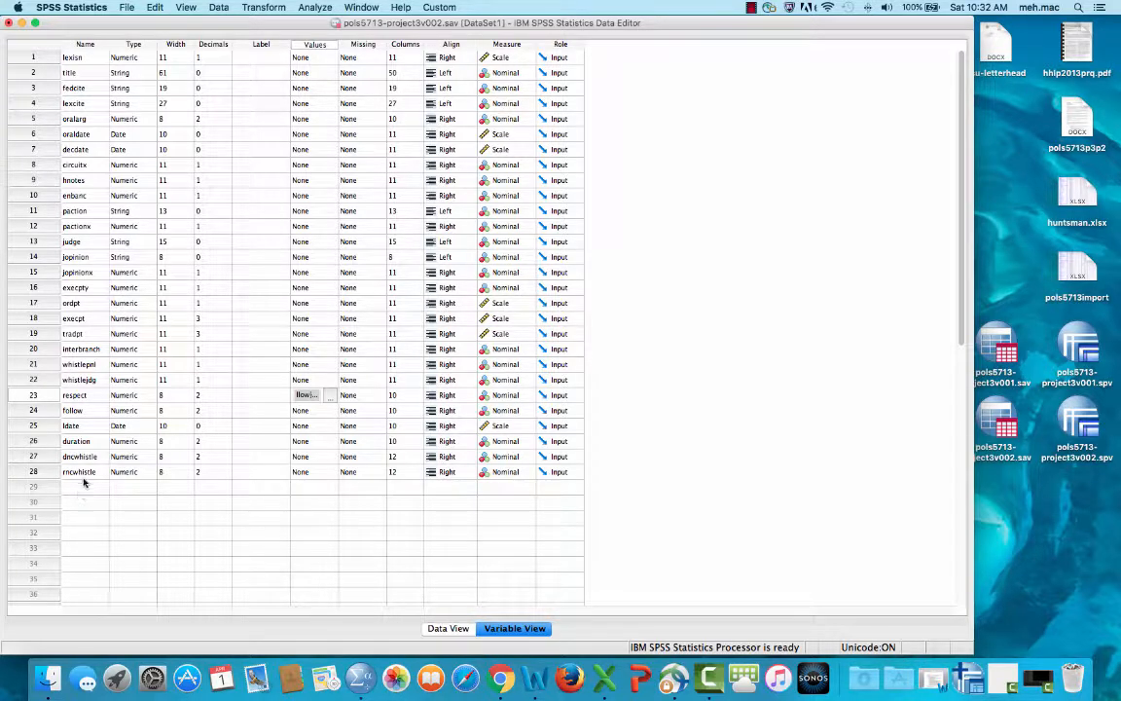
Open the value labels of the follow variable and add the label "Distinguish" for value 0.
click(301, 410)
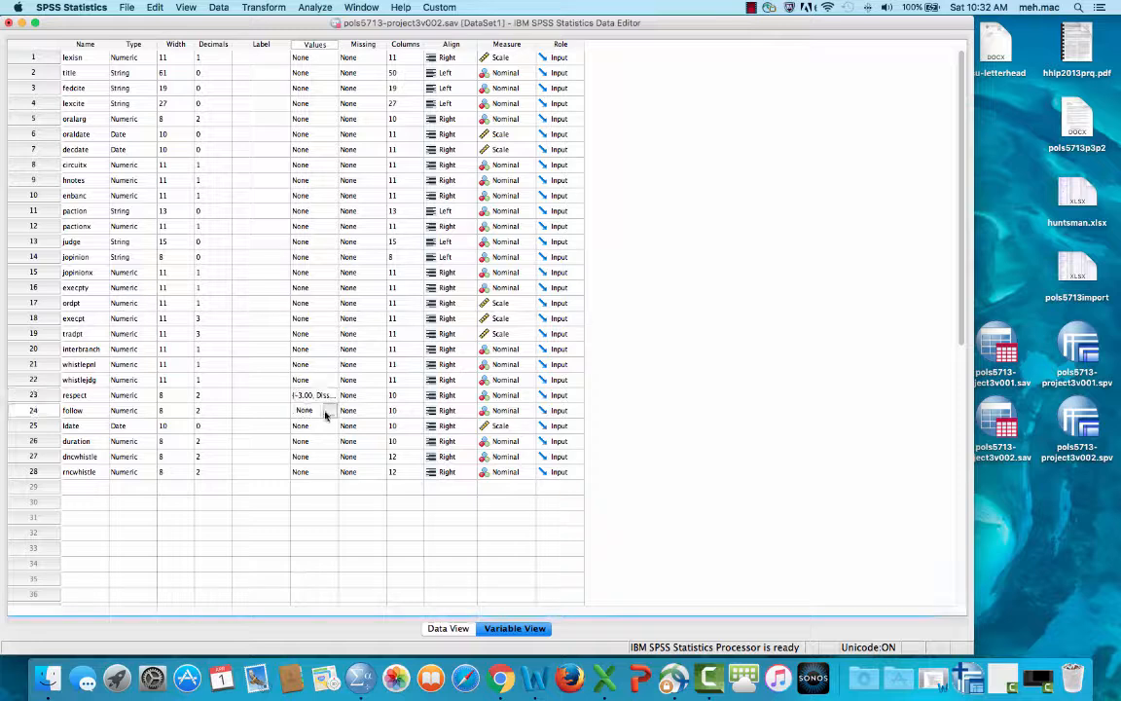
click(330, 409)
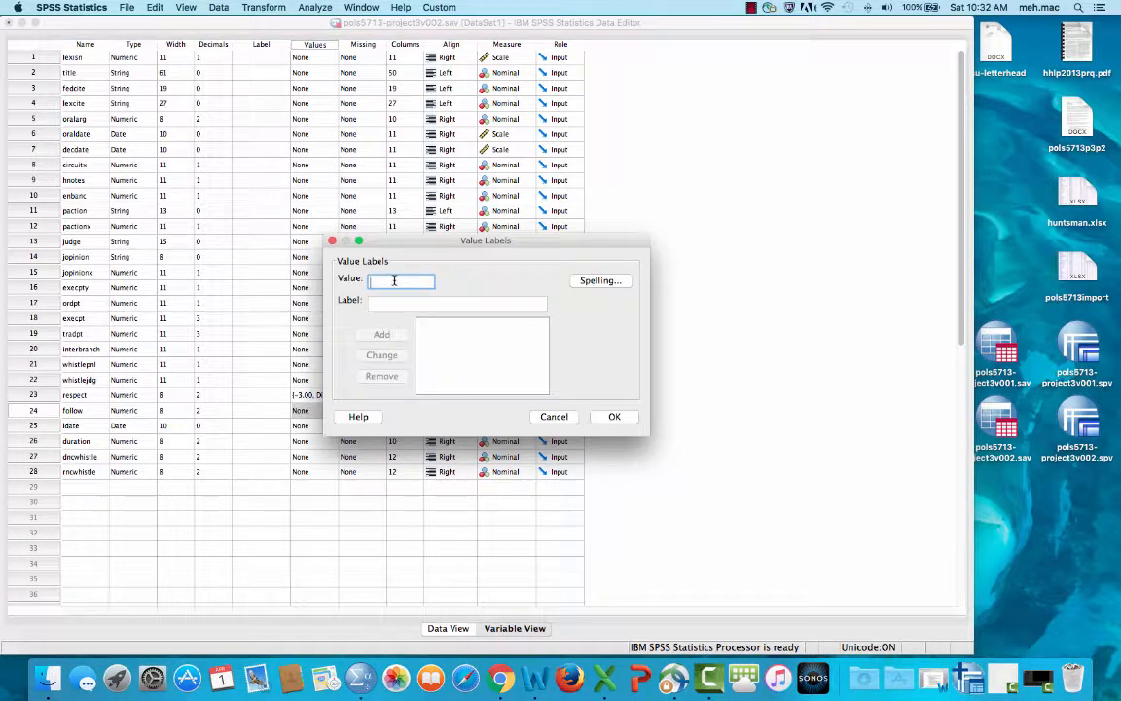
text(0)
click(404, 304)
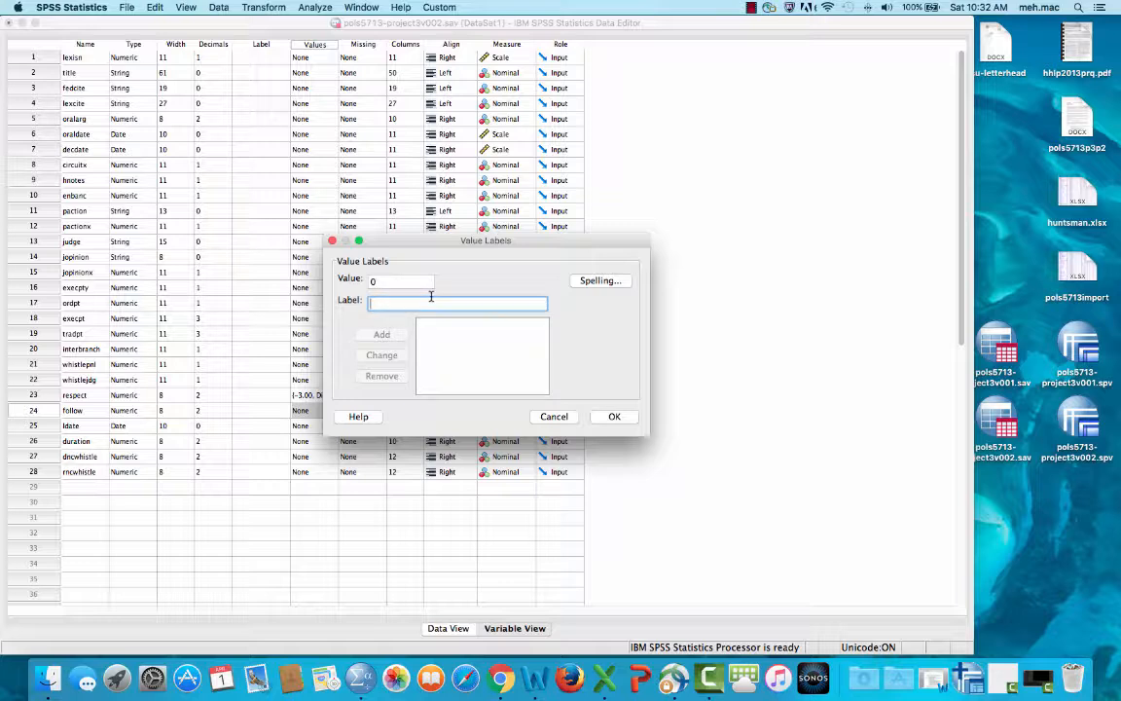
text(Distinguish)
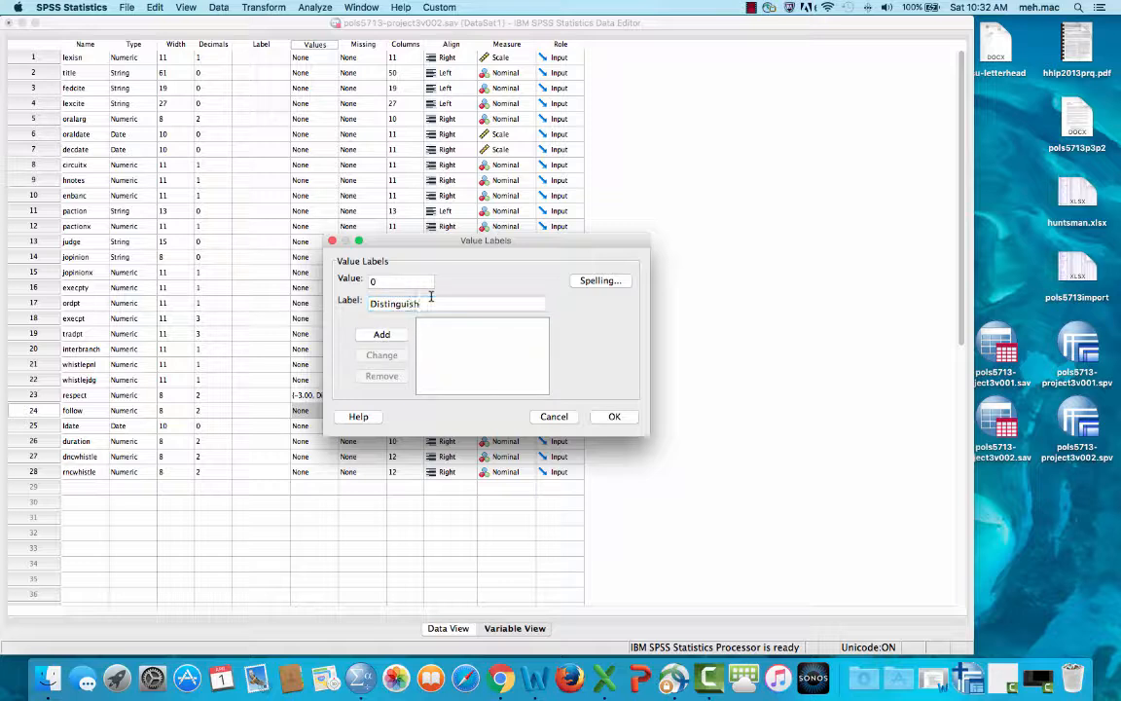
click(382, 334)
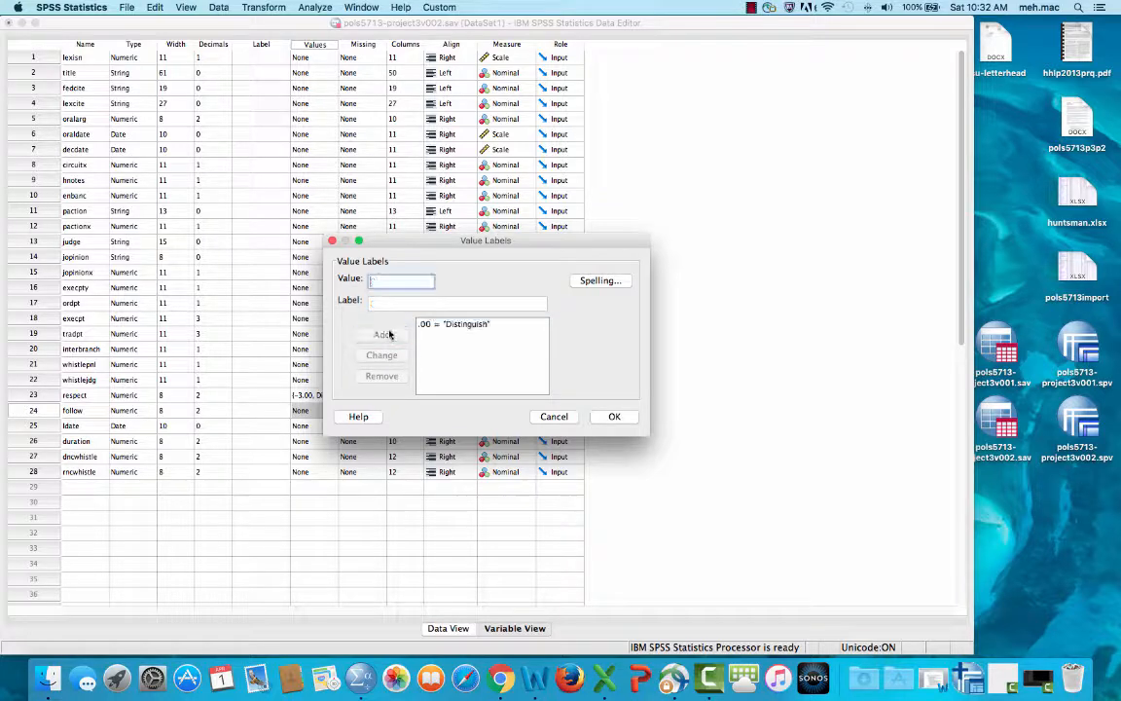
Add the value label "Follow" for value 1 and apply the follow variable's value labels.
text(1)
click(389, 301)
text(F)
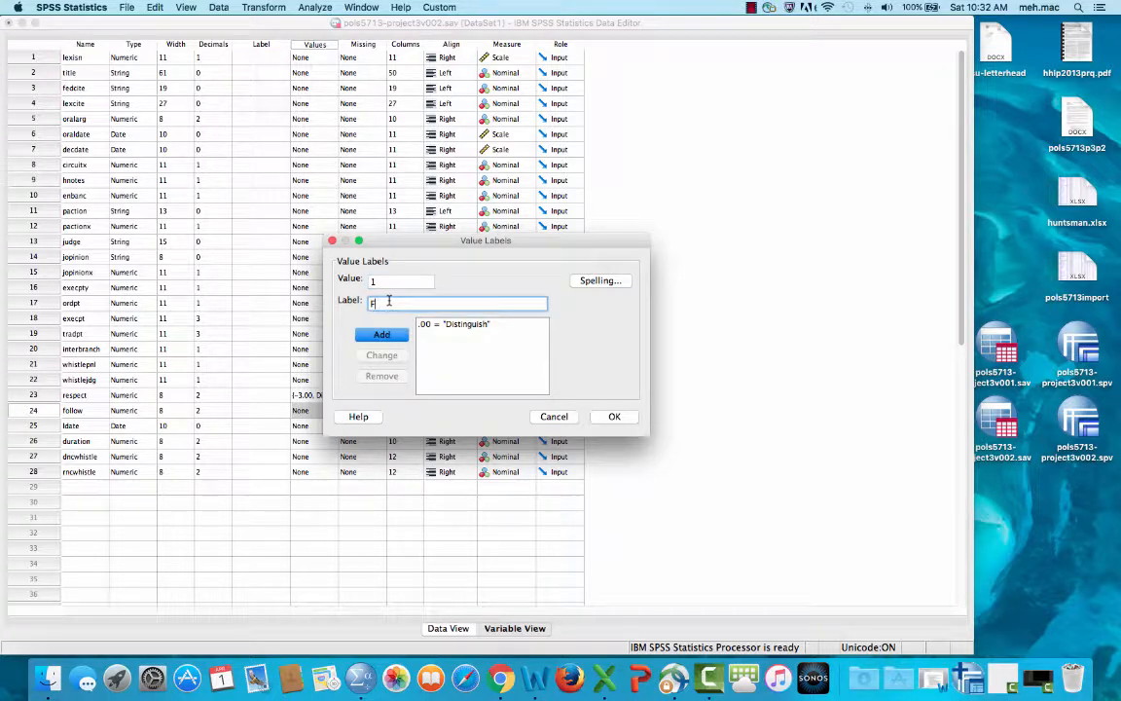
text(ollow)
click(390, 336)
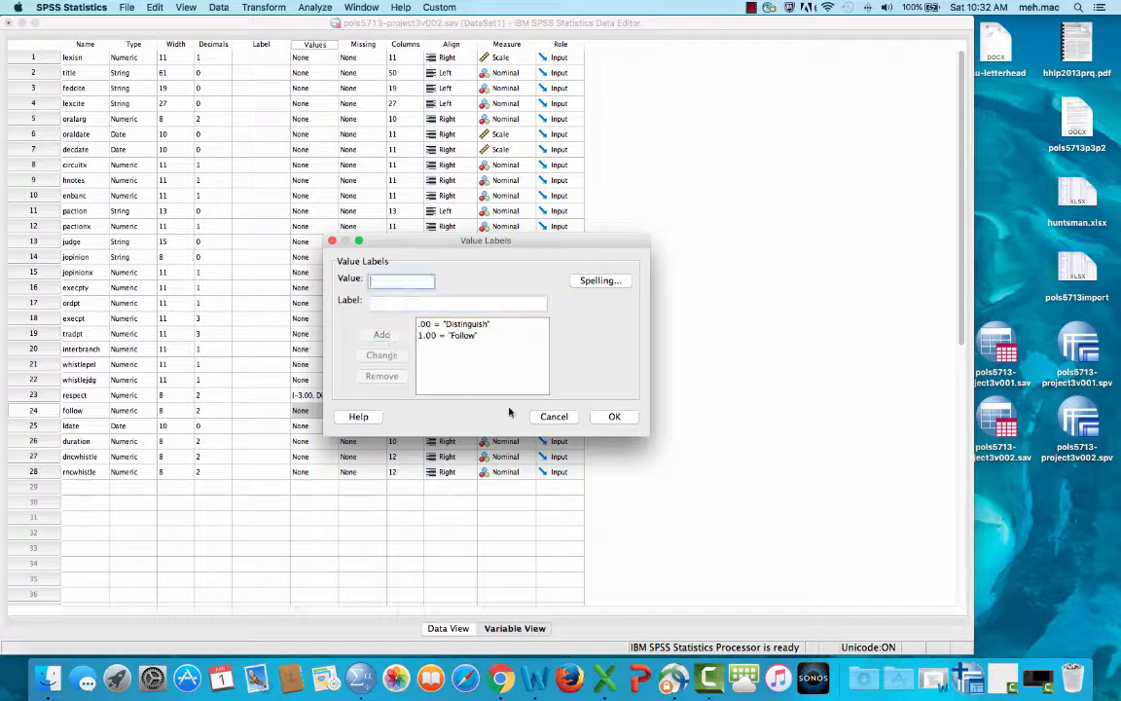
click(614, 417)
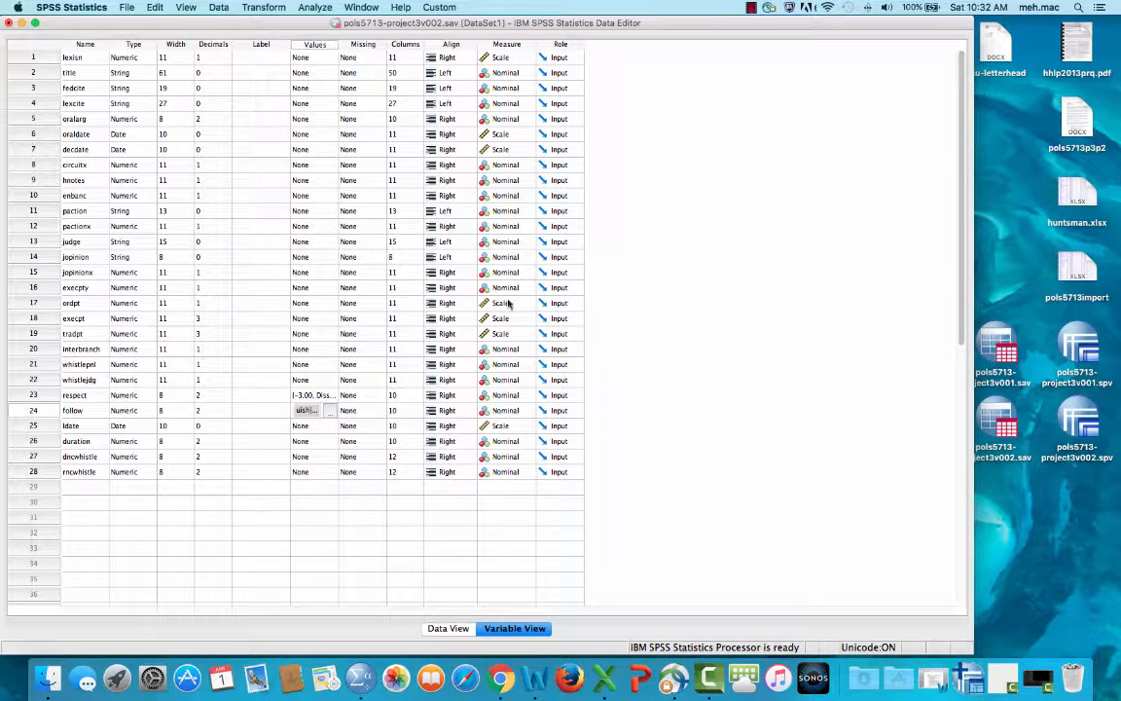
click(751, 7)
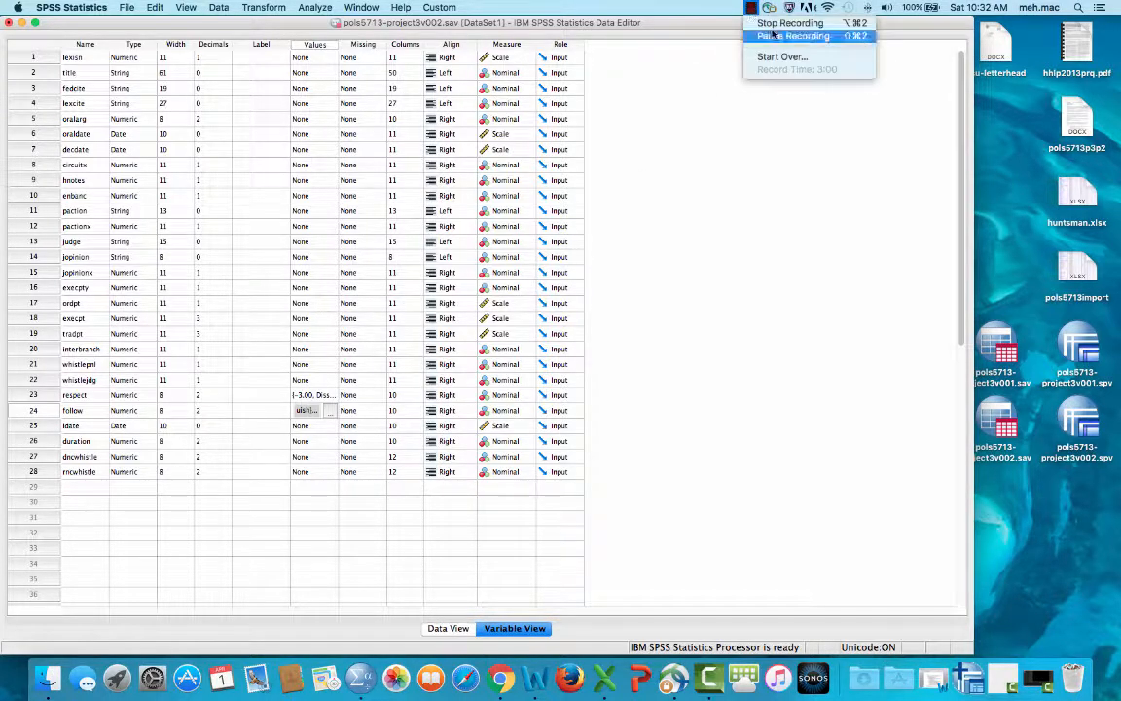
click(773, 37)
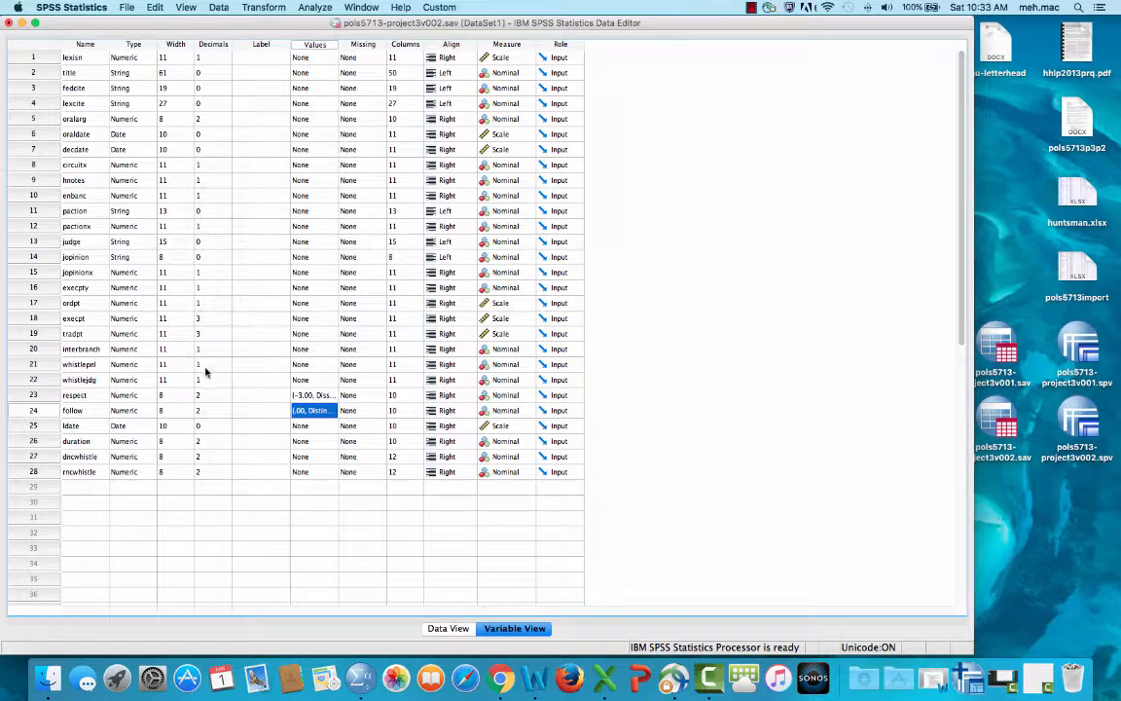
Open the value labels of the whistlepnl variable and add the label "Unified RNC" for value 4.
click(325, 368)
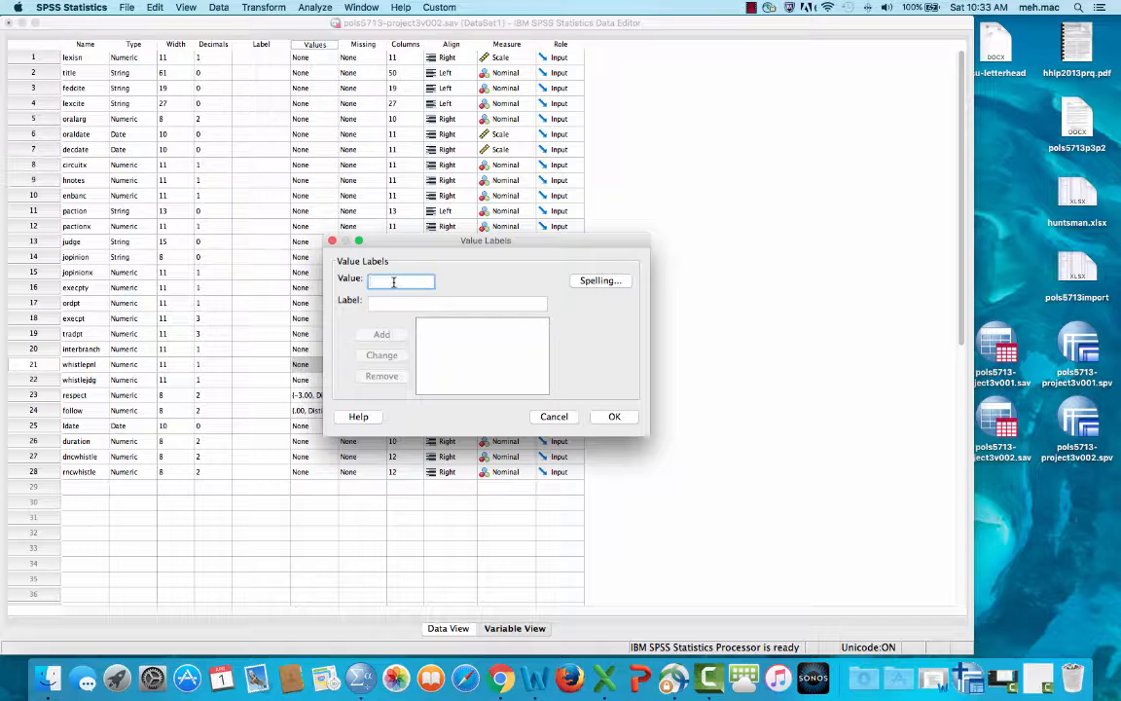
text(4)
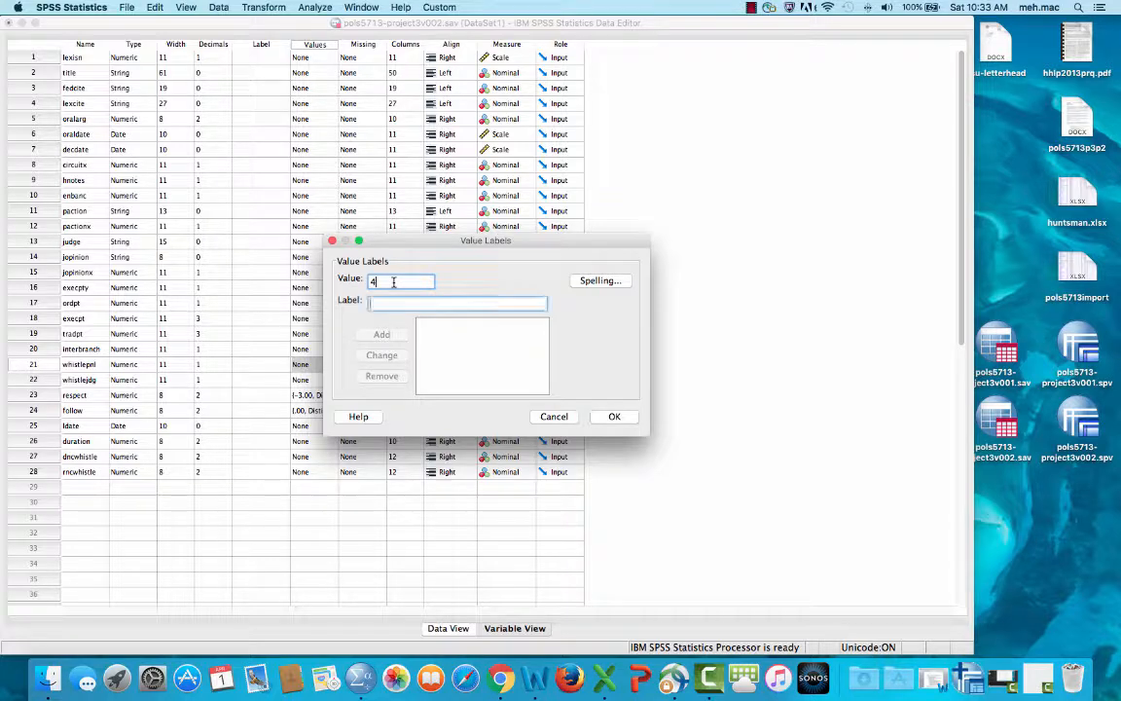
key(Tab)
text(Un)
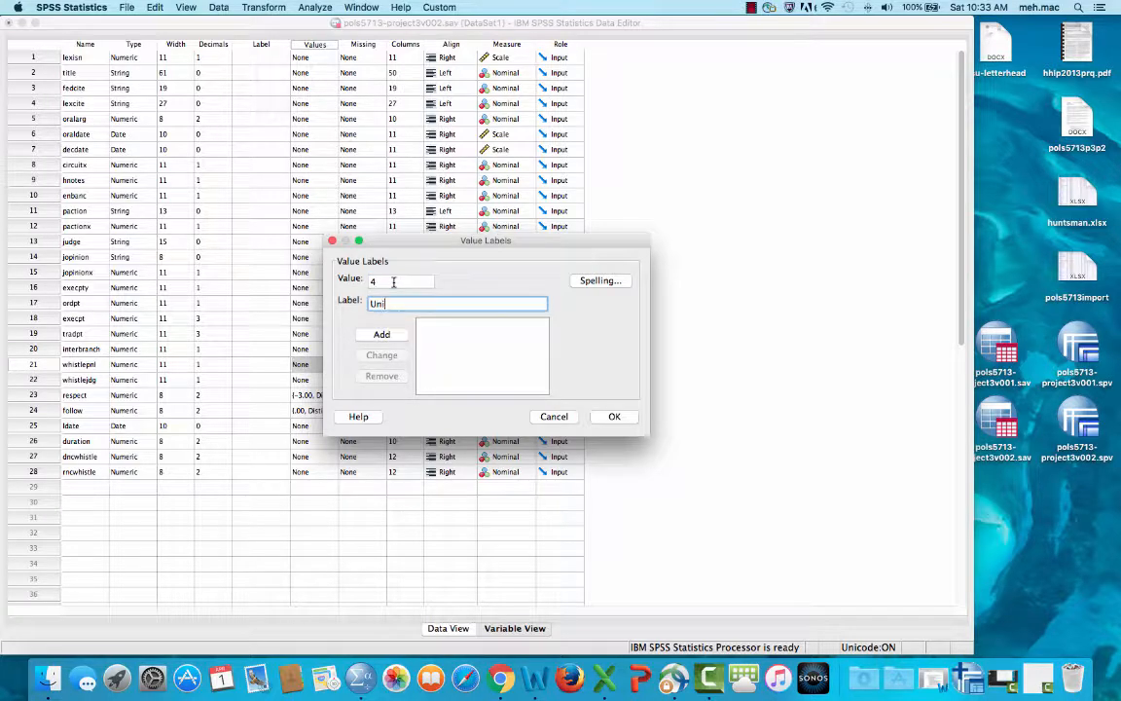
text(i-RNC)
key(Left)
key(Left)
key(Left)
key(Left)
key(Delete)
text(fied)
click(391, 333)
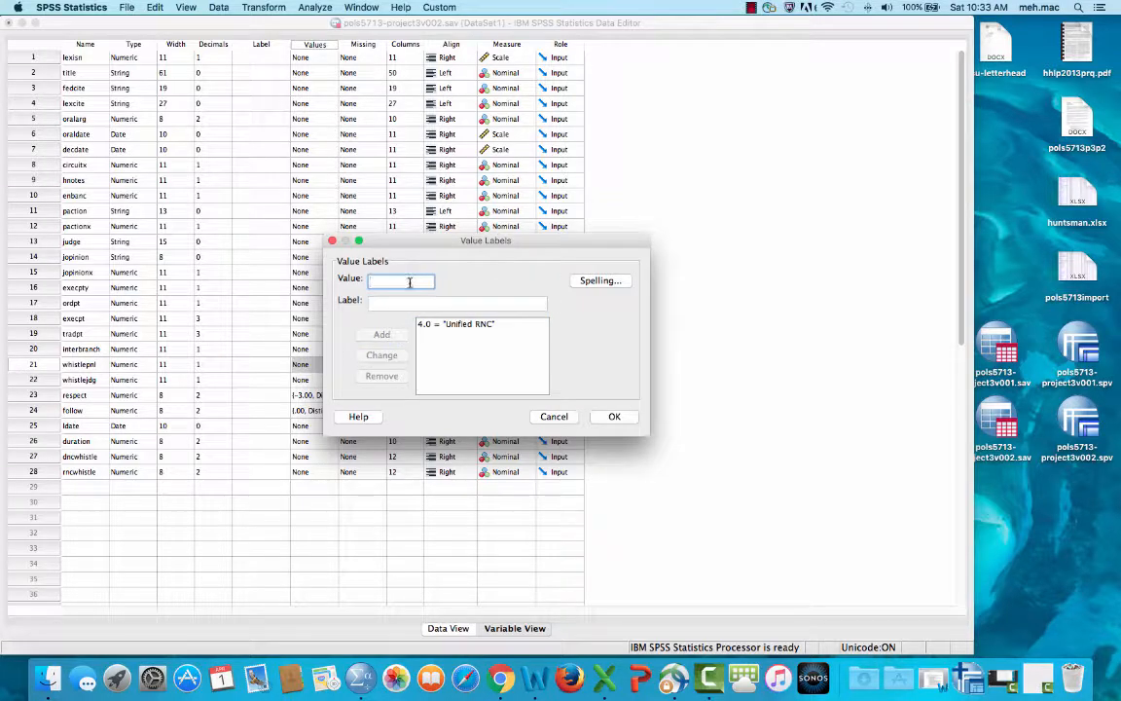
Add the value label "DNC Whistle" for value 3 of the whistlepnl variable.
text(3)
click(406, 298)
text(Dn)
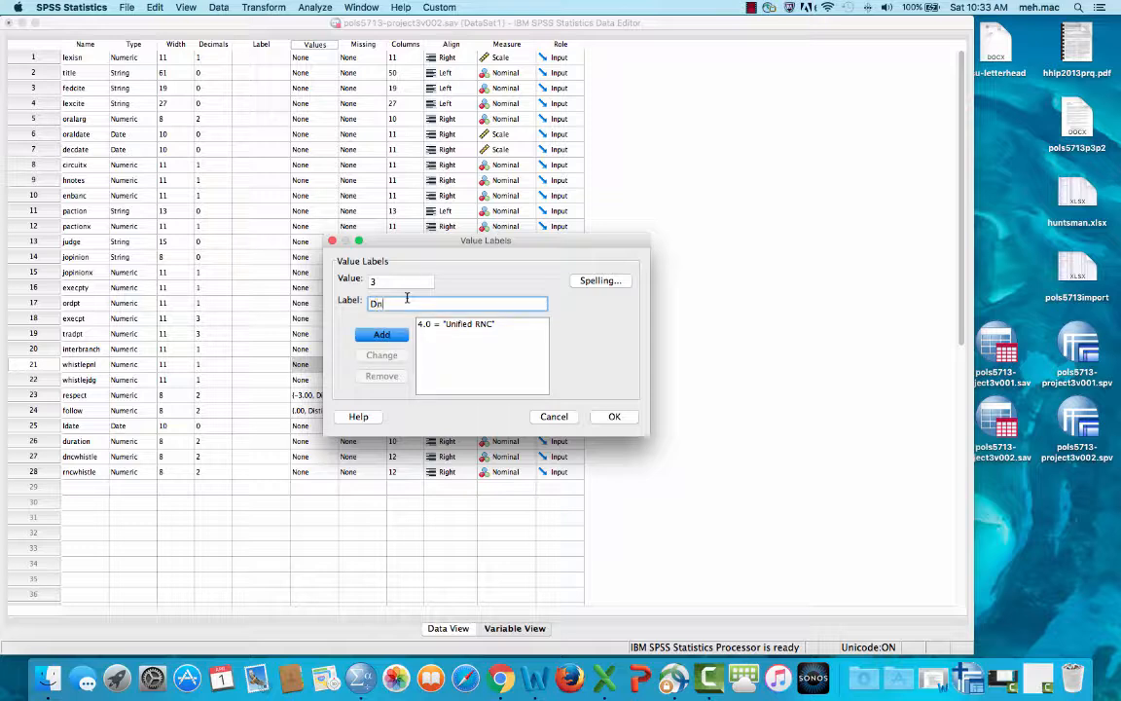
text(Whistle)
click(383, 335)
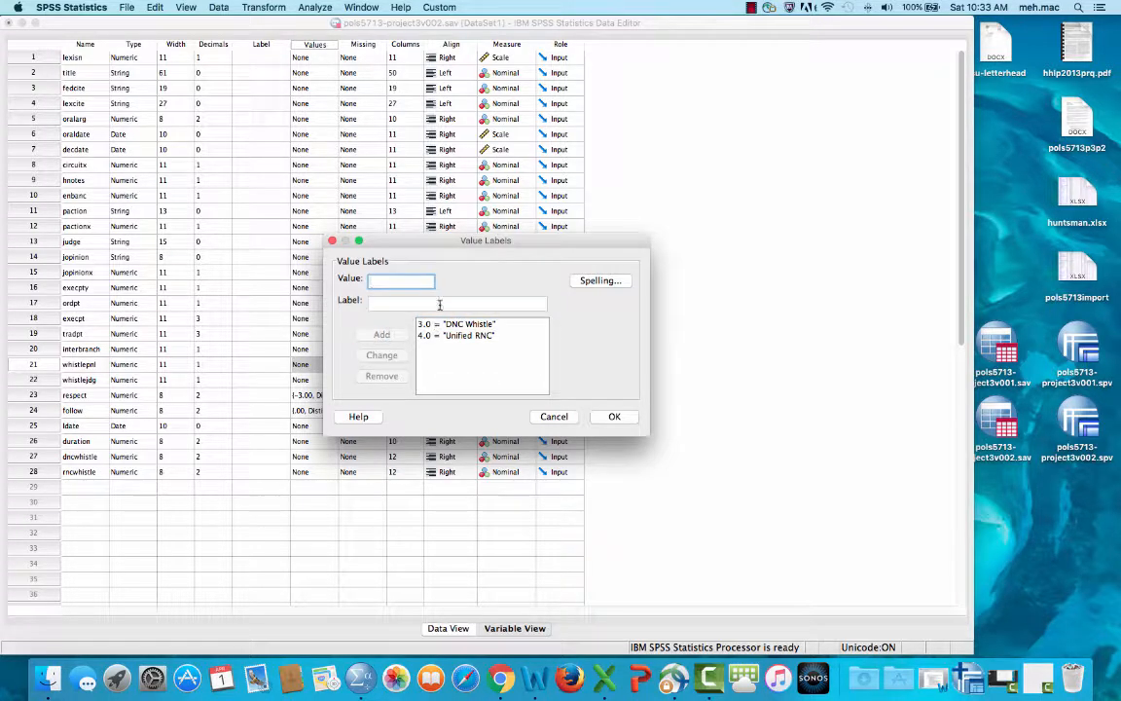
Add the value label "RNC Whistle" for value 2 of the whistlepnl variable.
text(2)
click(386, 303)
text(RN)
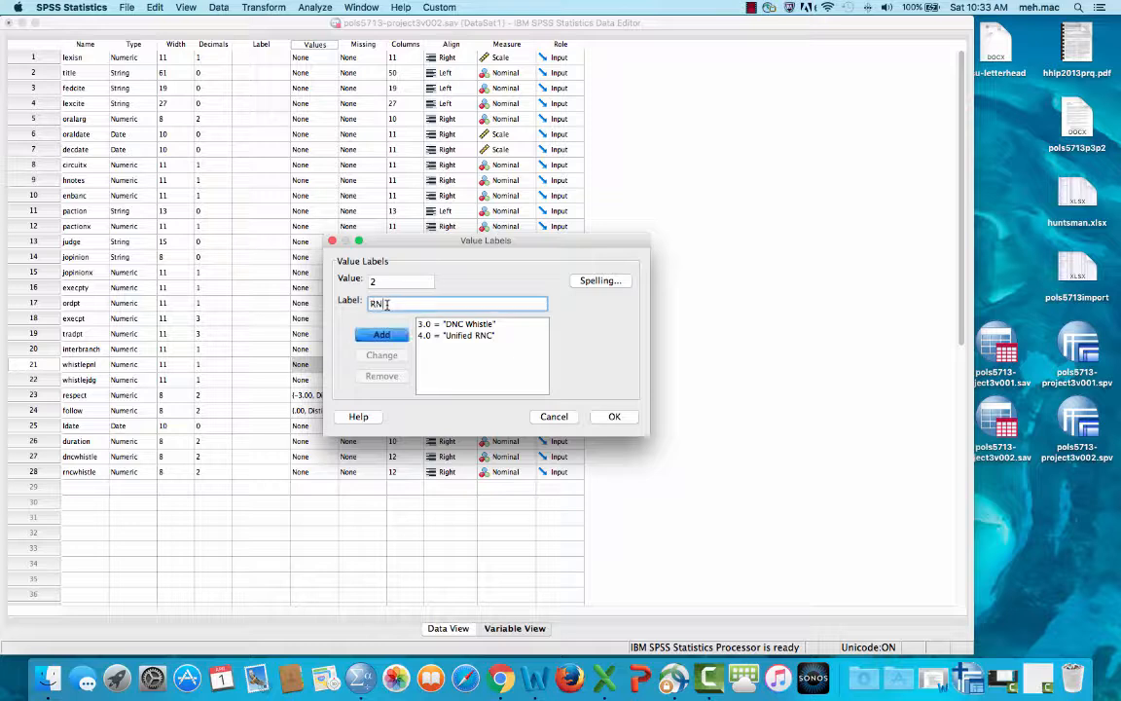
text(C Whistle)
click(381, 335)
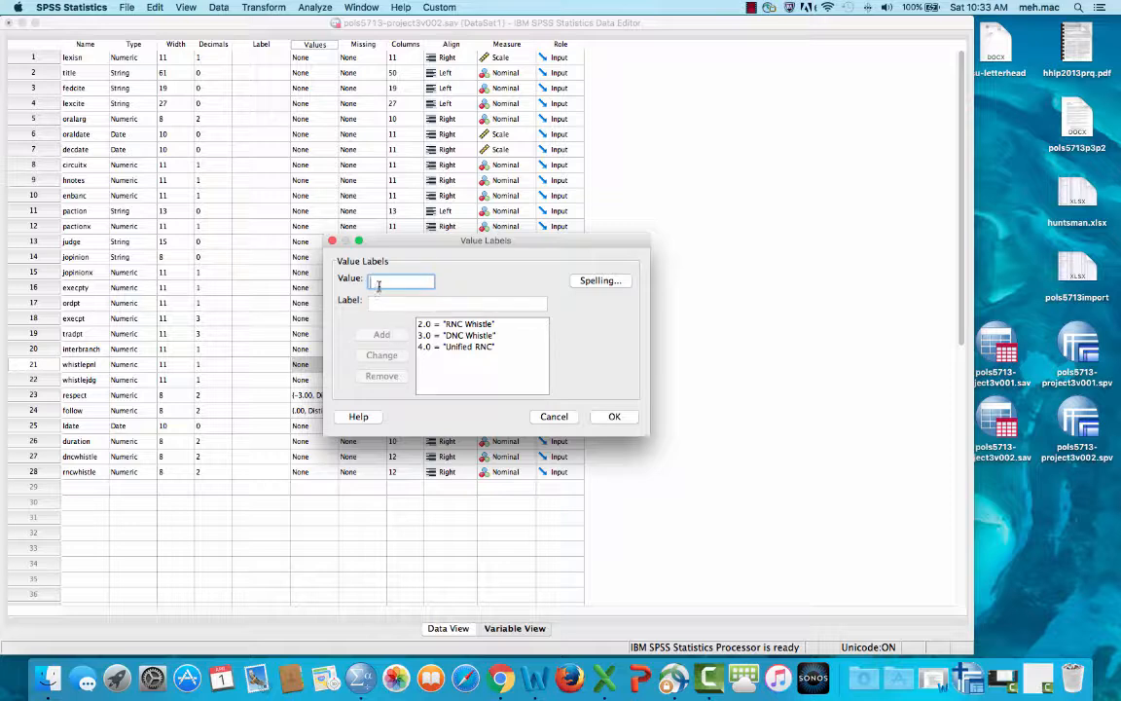
Add the value label "Unified DNC" for value 1 and apply the whistlepnl variable's value labels.
click(384, 303)
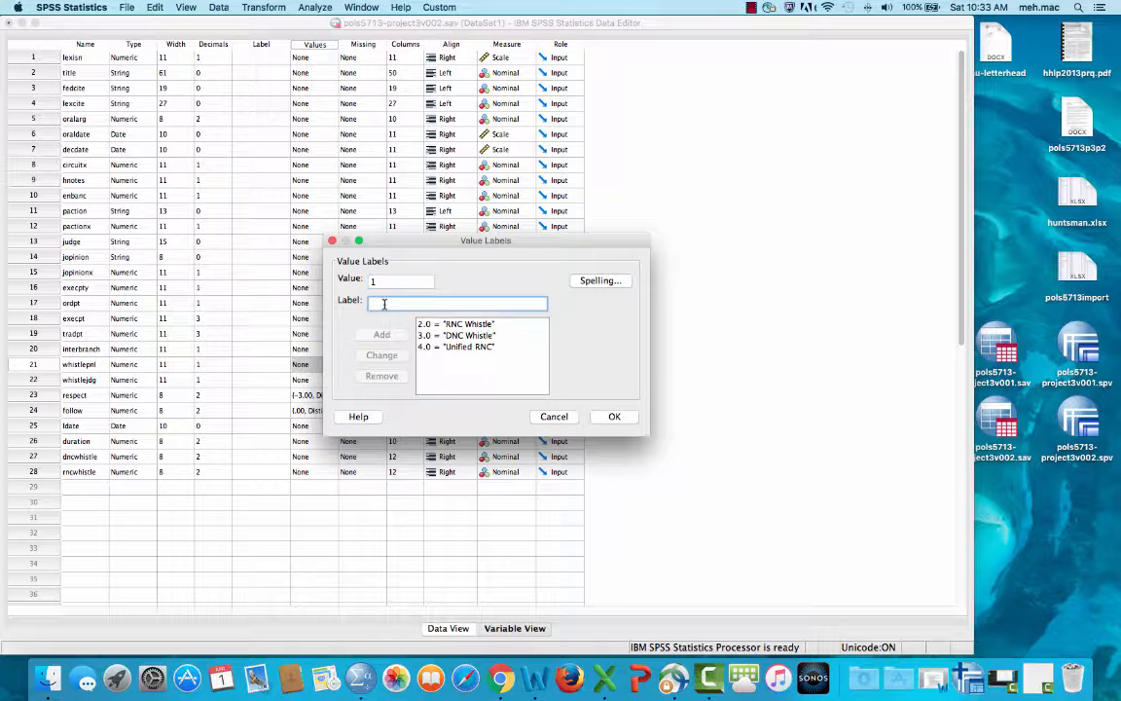
text(Unified DNC)
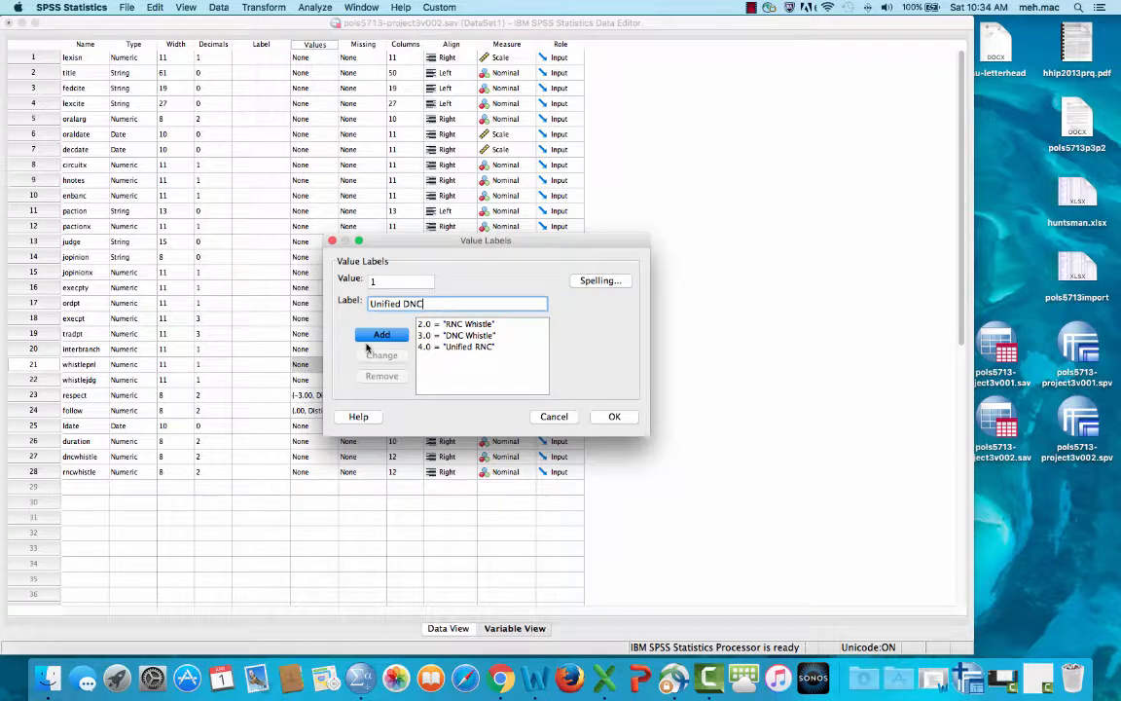
click(377, 336)
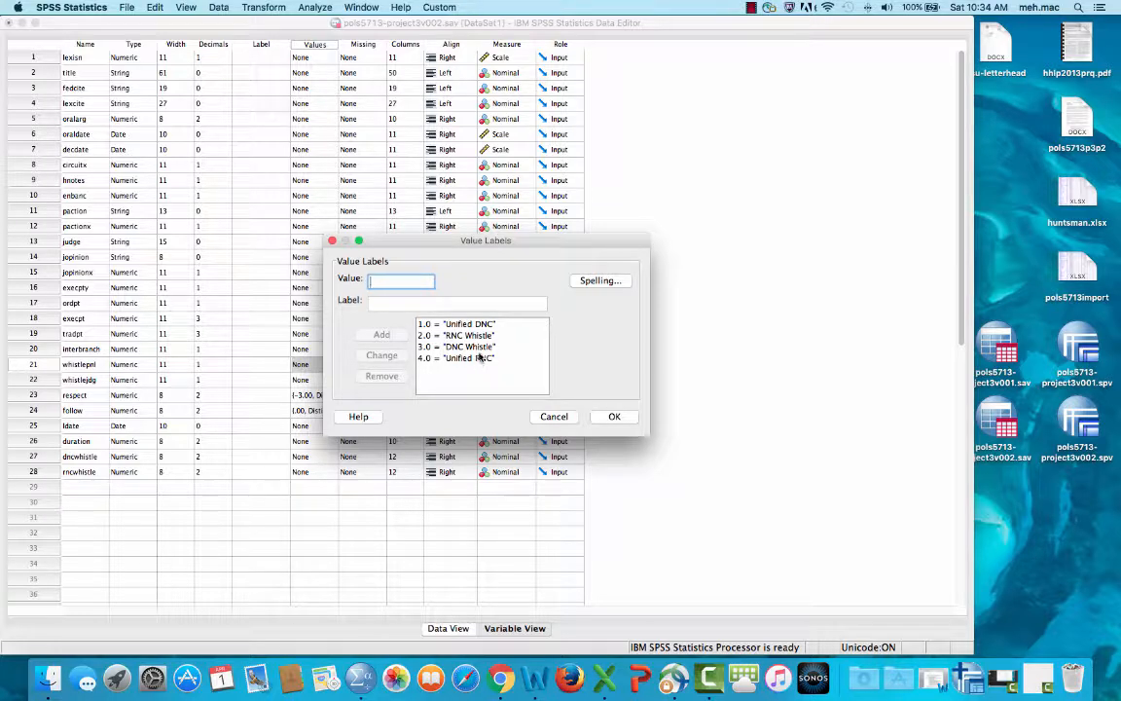
click(614, 416)
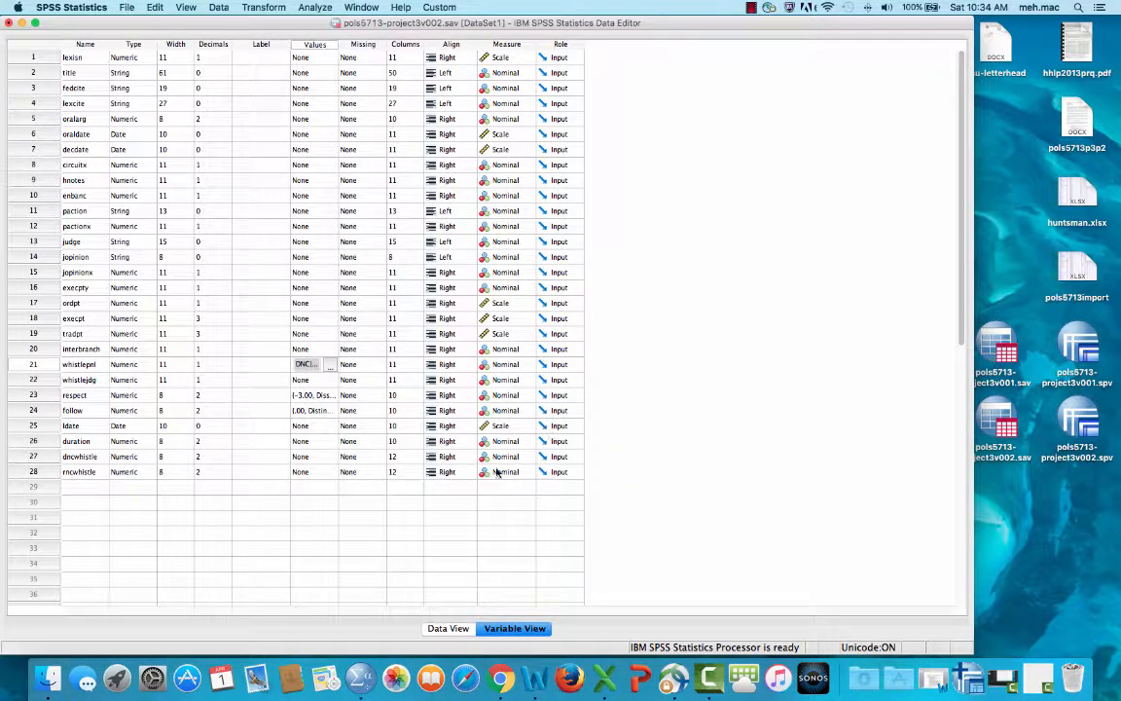
click(750, 11)
click(764, 22)
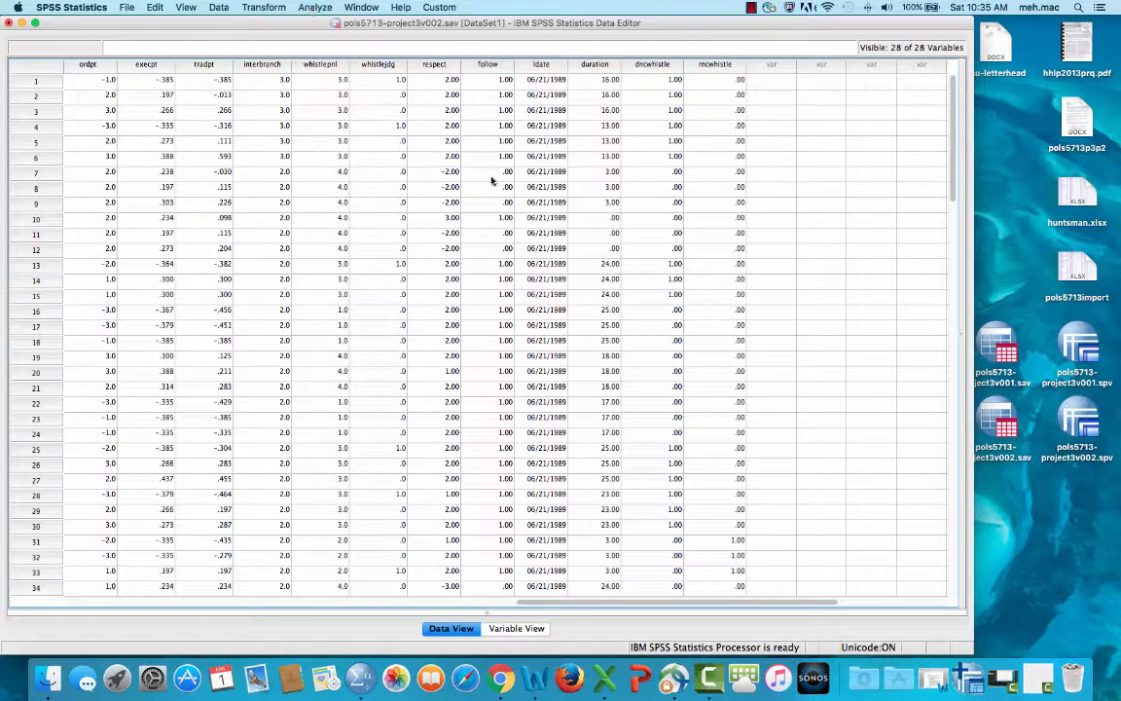
Switch to the output document and start defining a simple legacy boxplot with summaries for groups of cases.
click(968, 678)
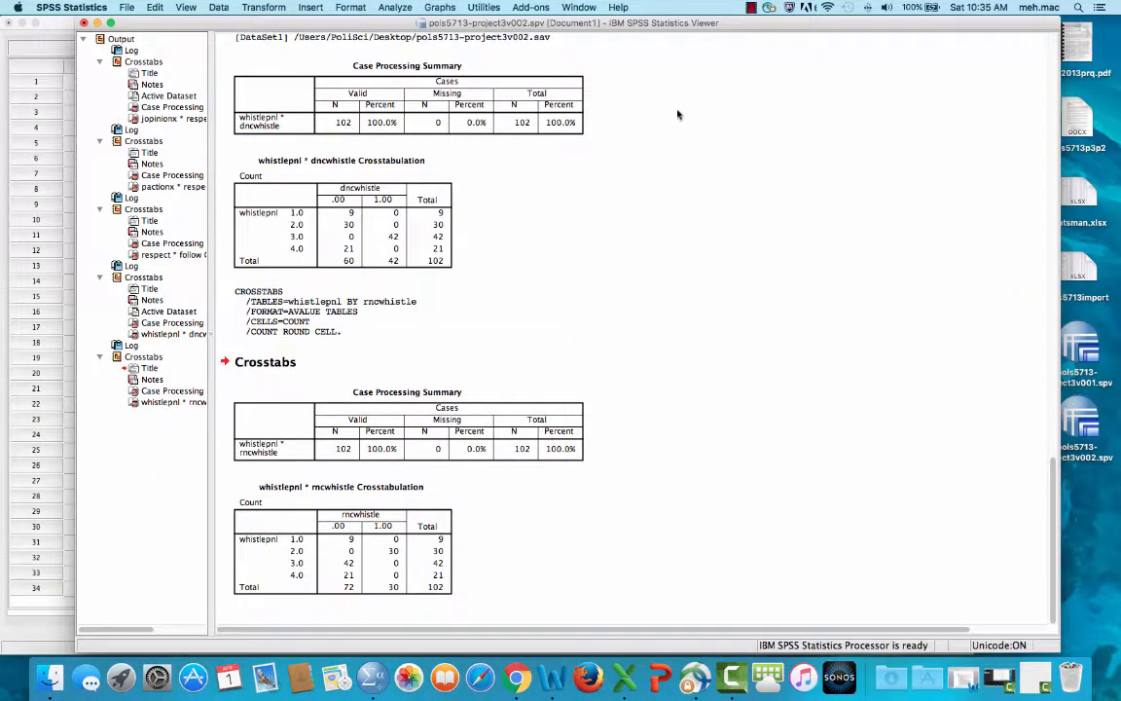
scroll(621, 223, up, 10)
scroll(621, 218, down, 20)
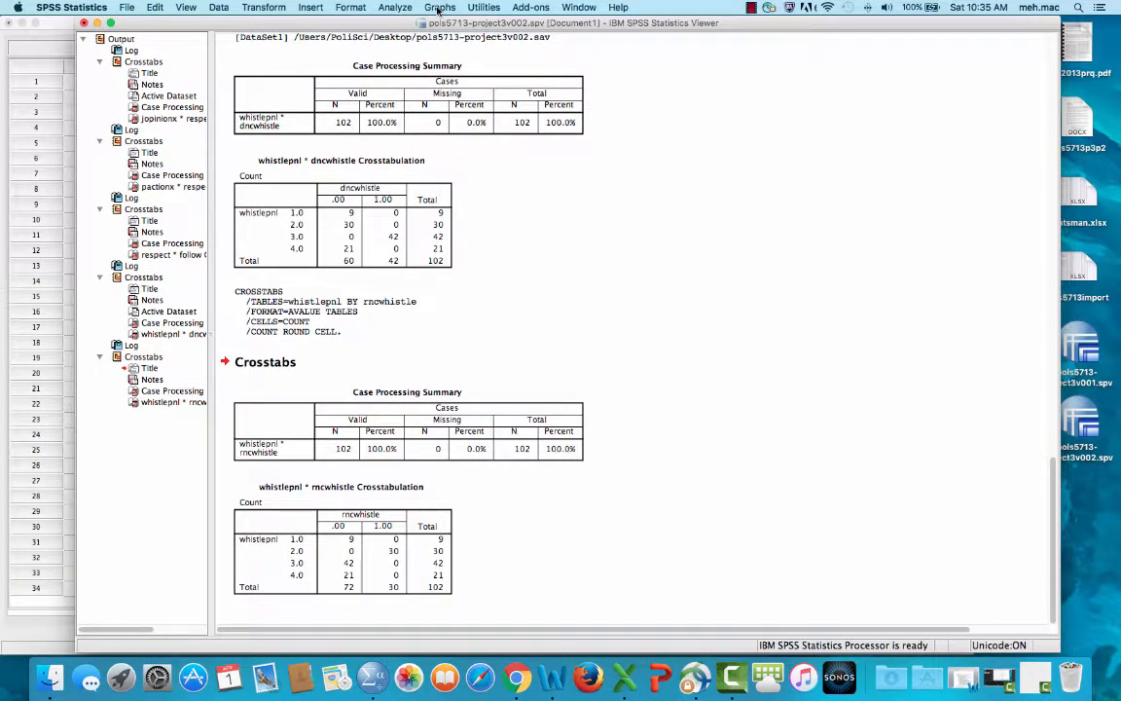
click(439, 8)
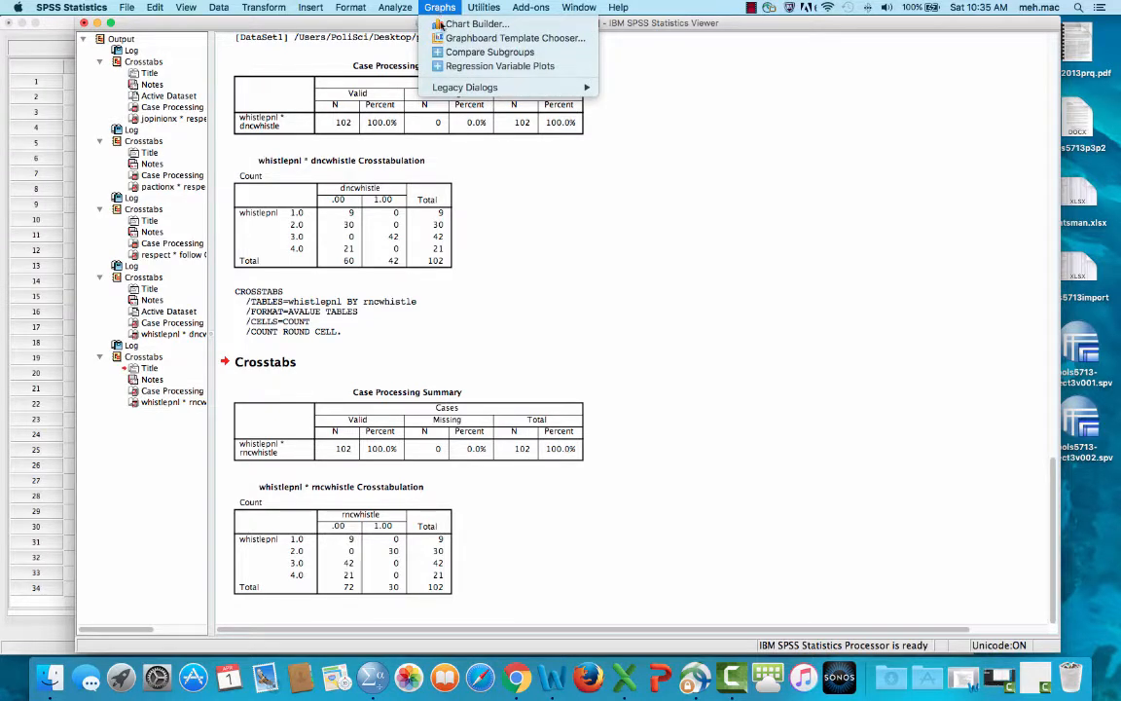
mouse_move(457, 88)
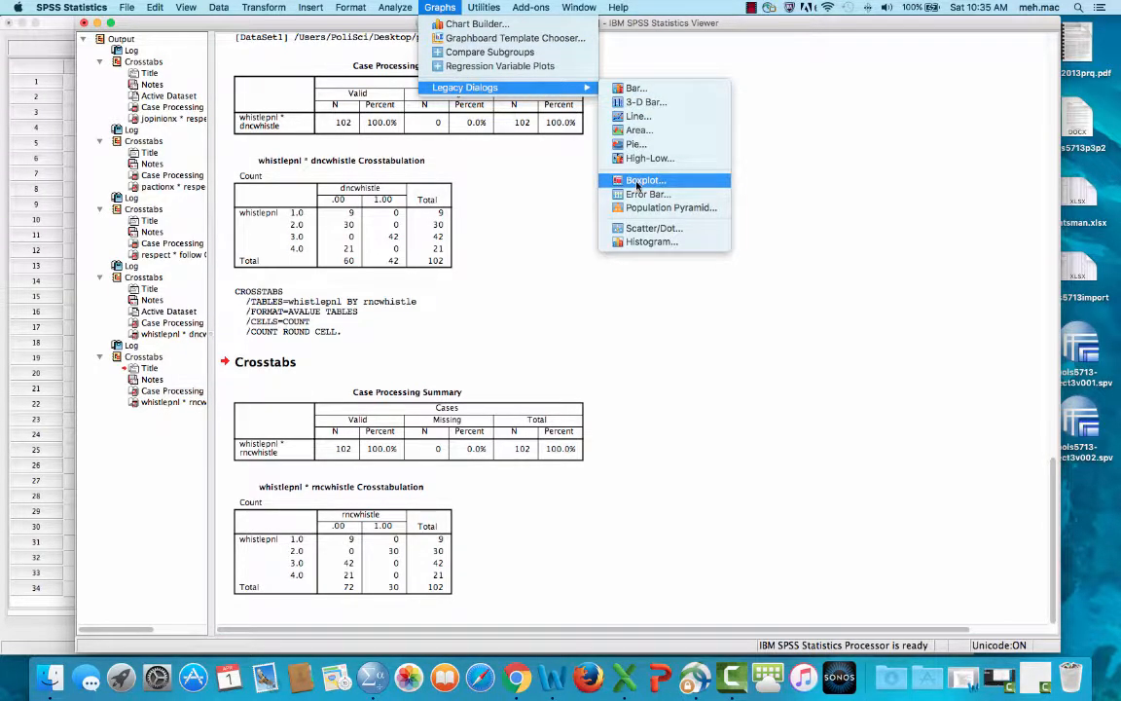
click(638, 182)
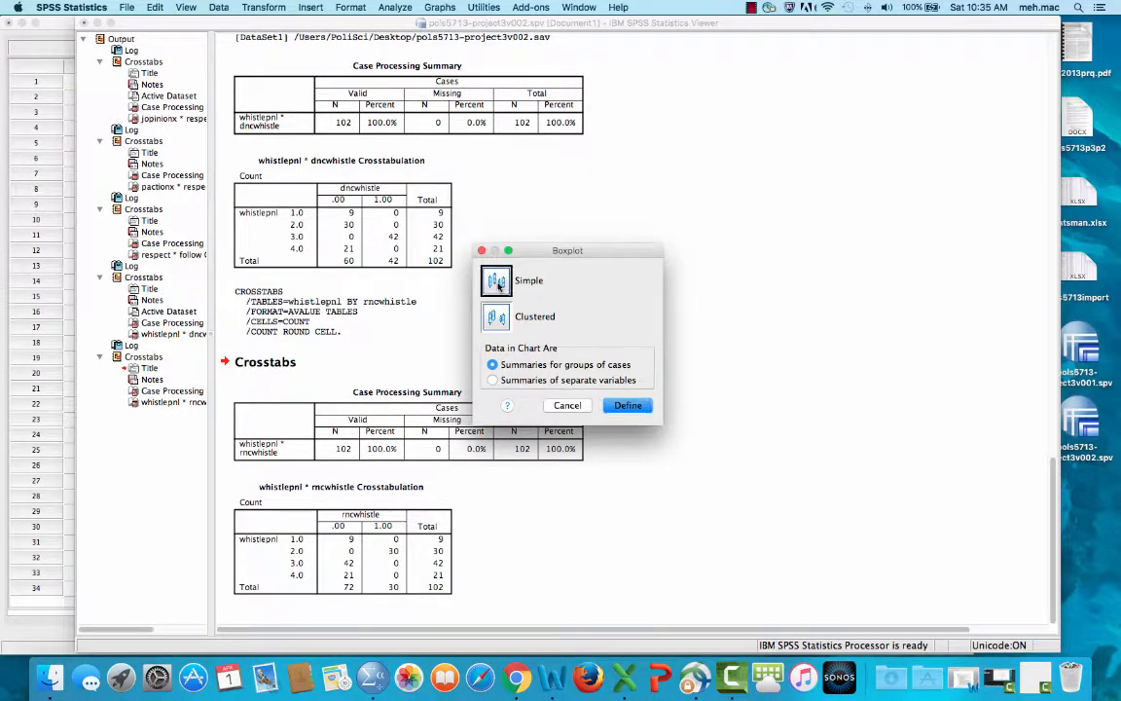
click(627, 405)
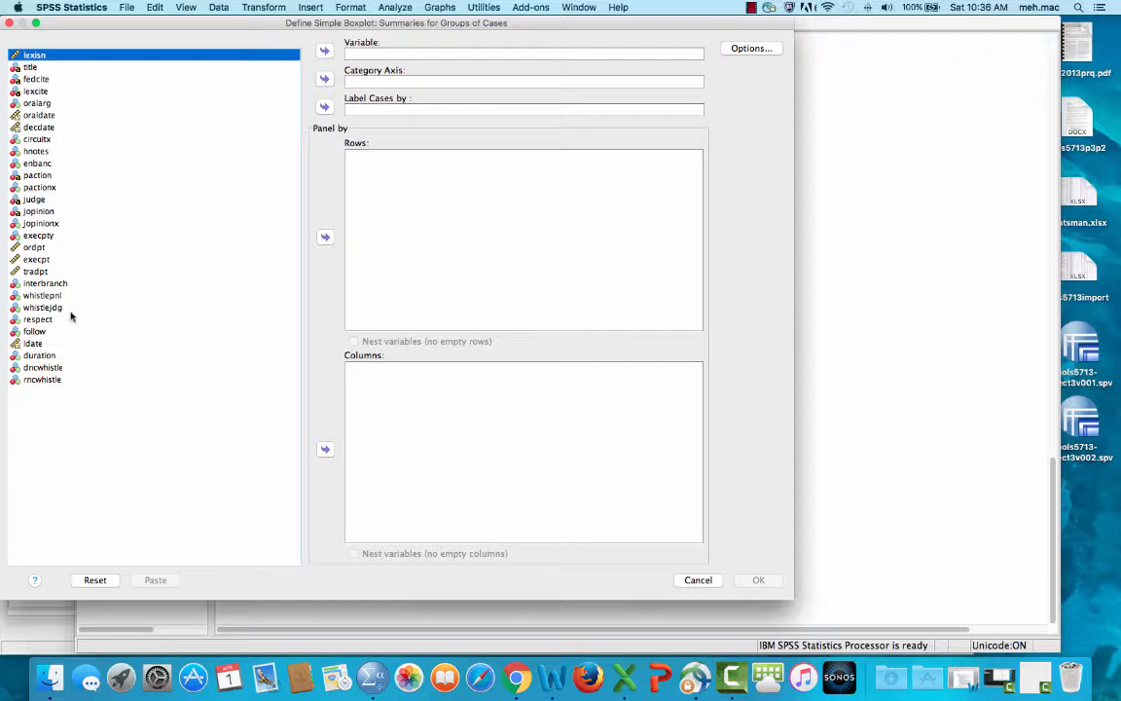
Generate the boxplot with tradpt as the variable and follow as the category axis.
click(35, 270)
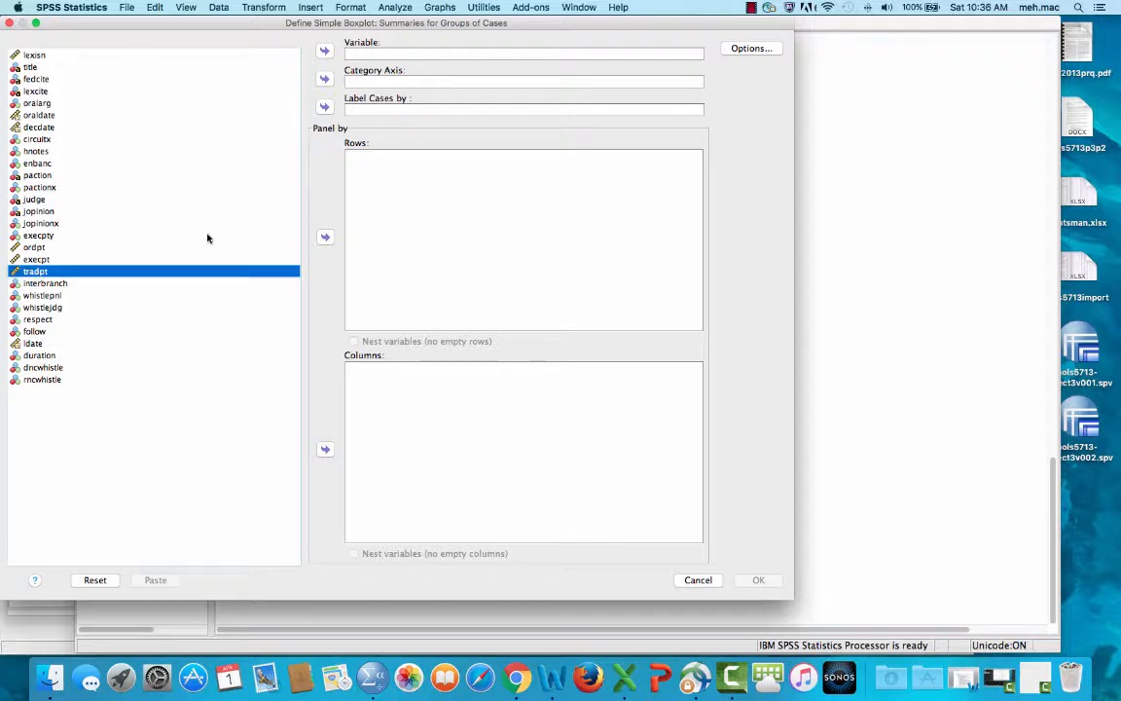
click(325, 52)
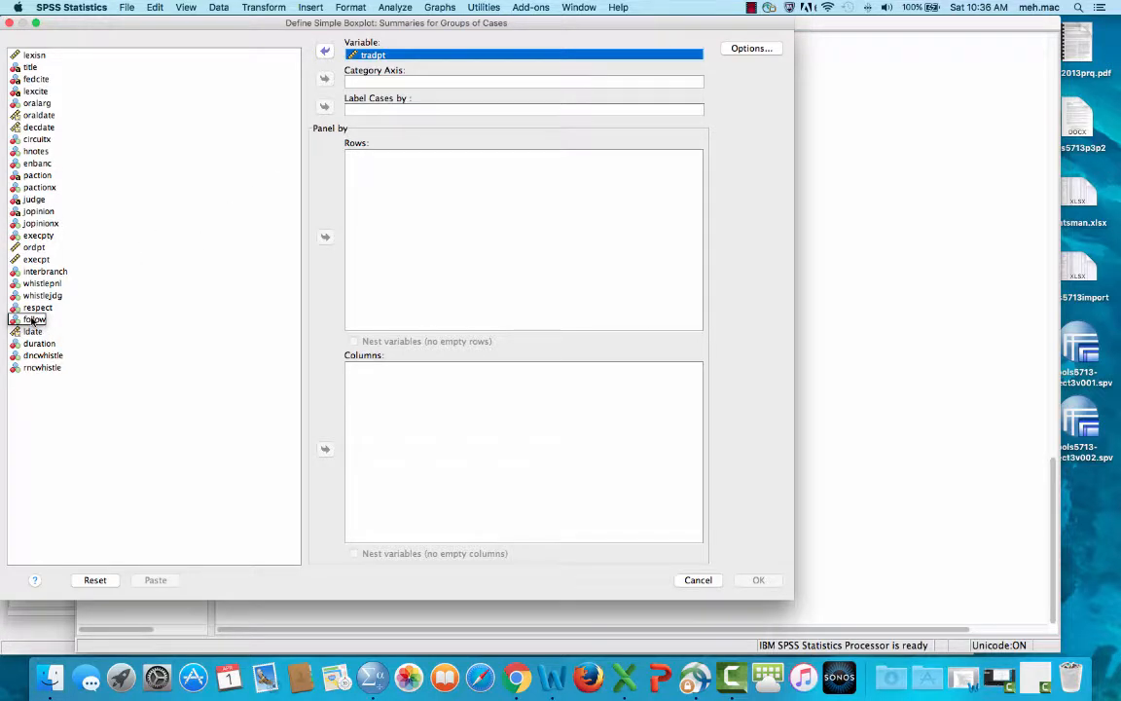
click(34, 319)
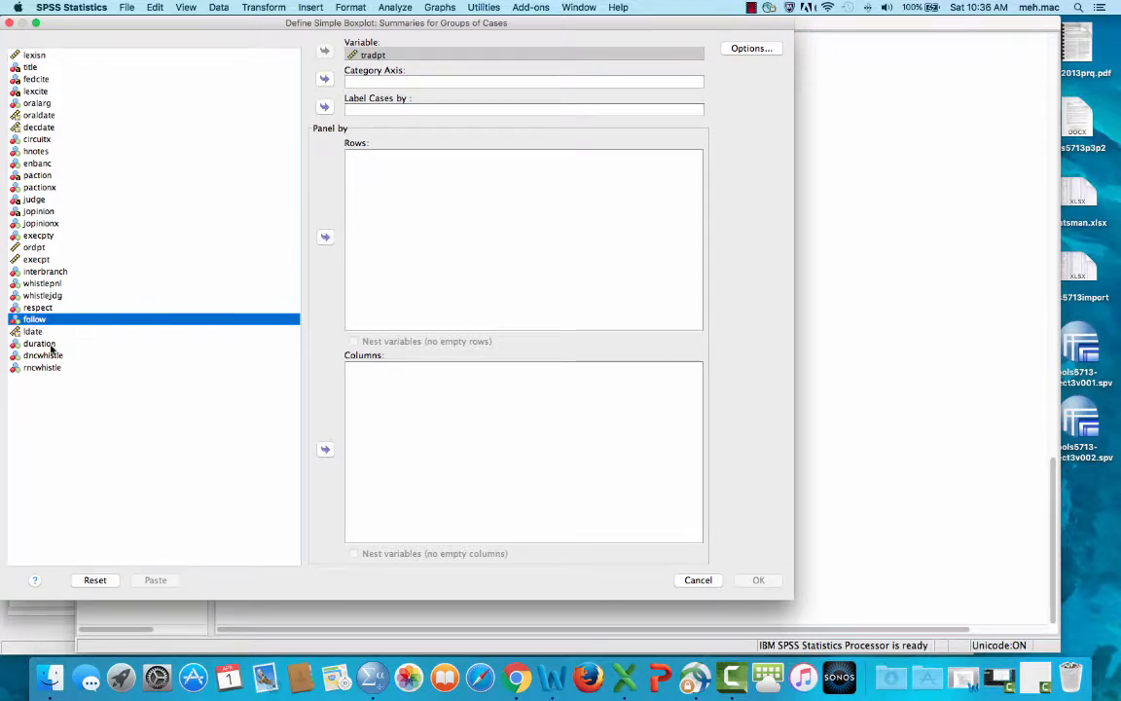
click(325, 80)
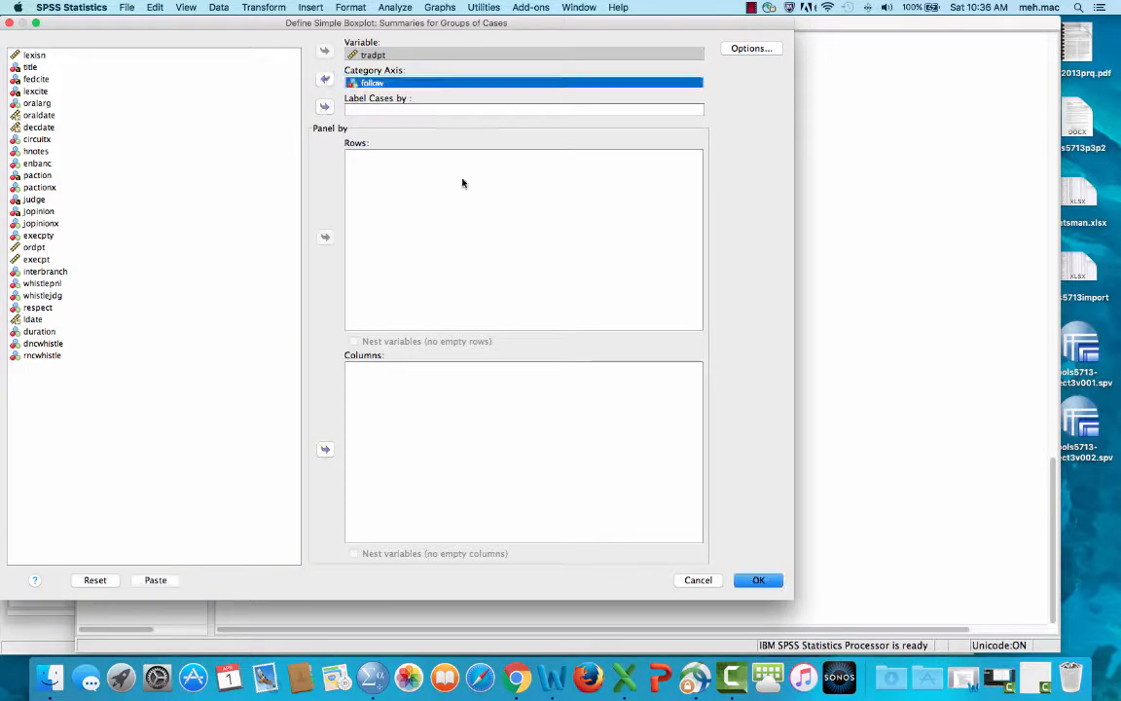
click(759, 579)
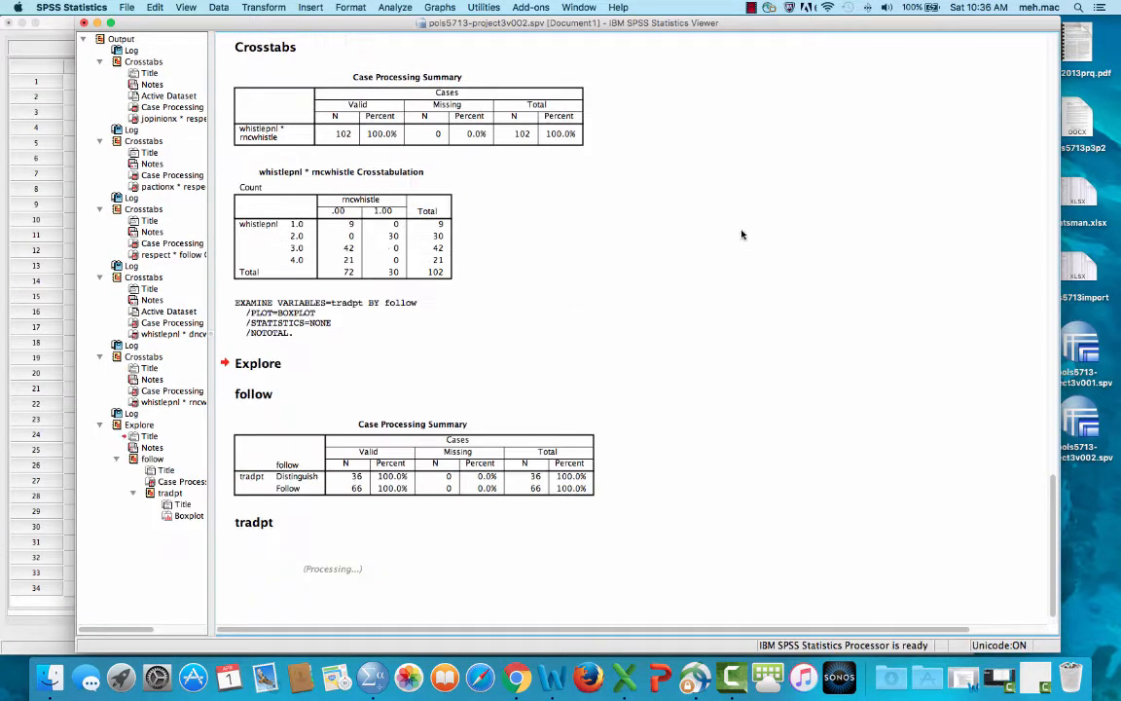
Examine the new boxplot, comparing the tradpt medians and spread between the Distinguish and Follow categories.
scroll(741, 234, down, 5)
click(741, 233)
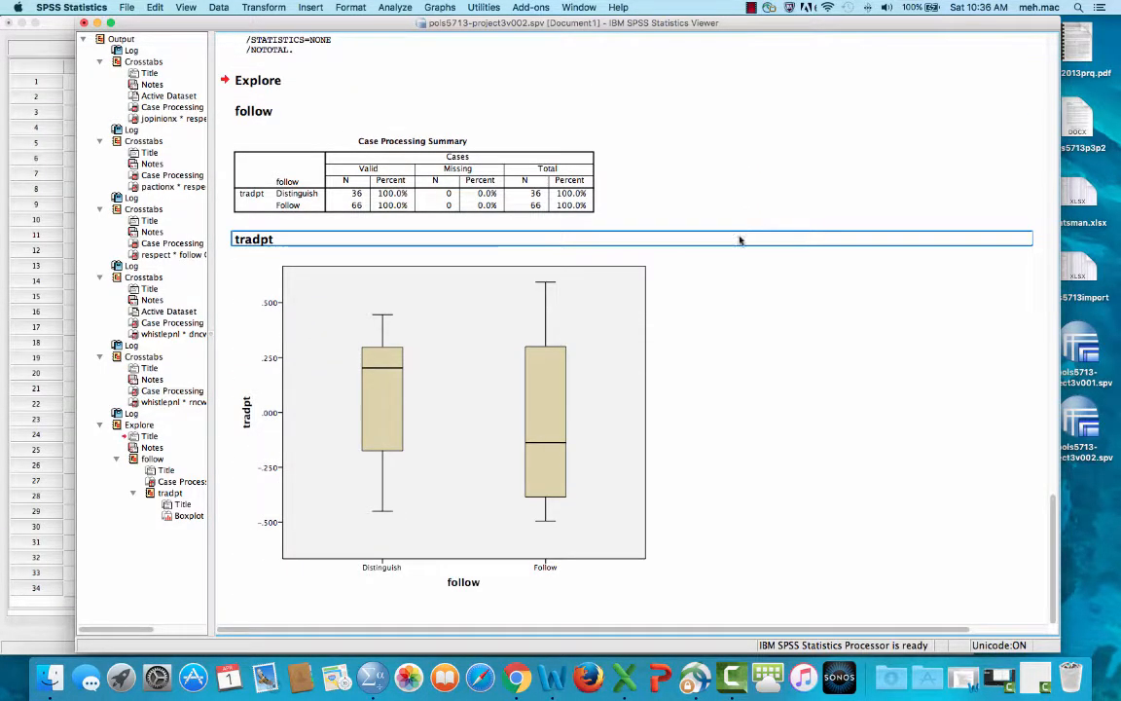
click(451, 510)
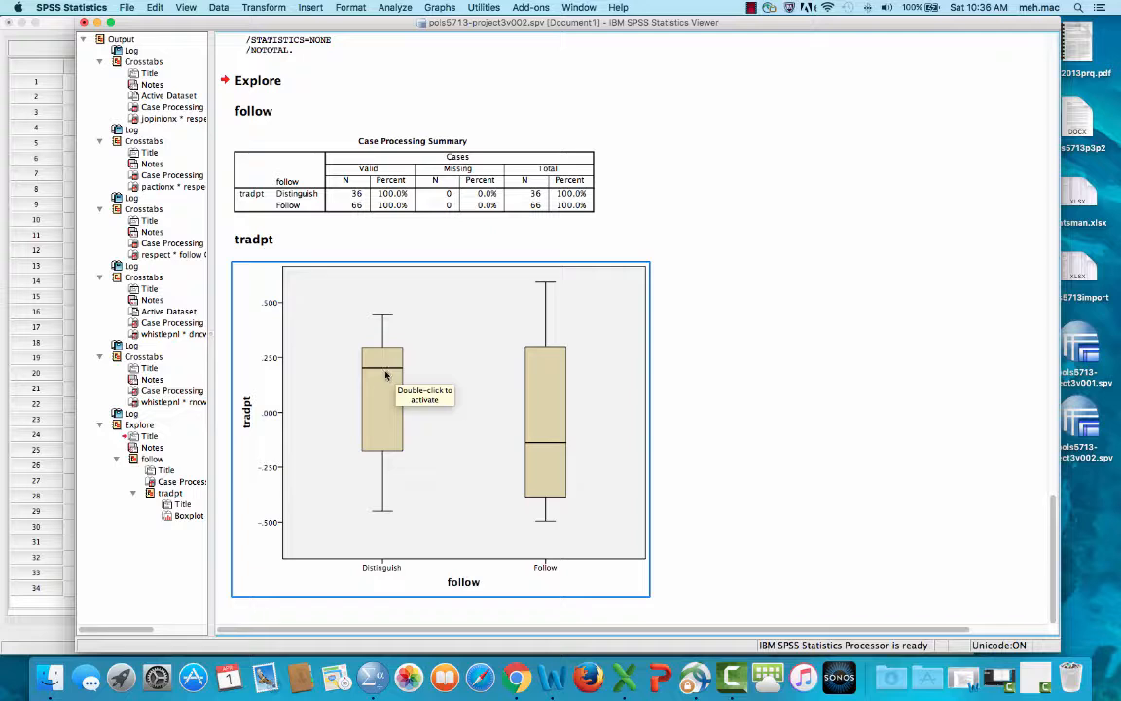
click(228, 537)
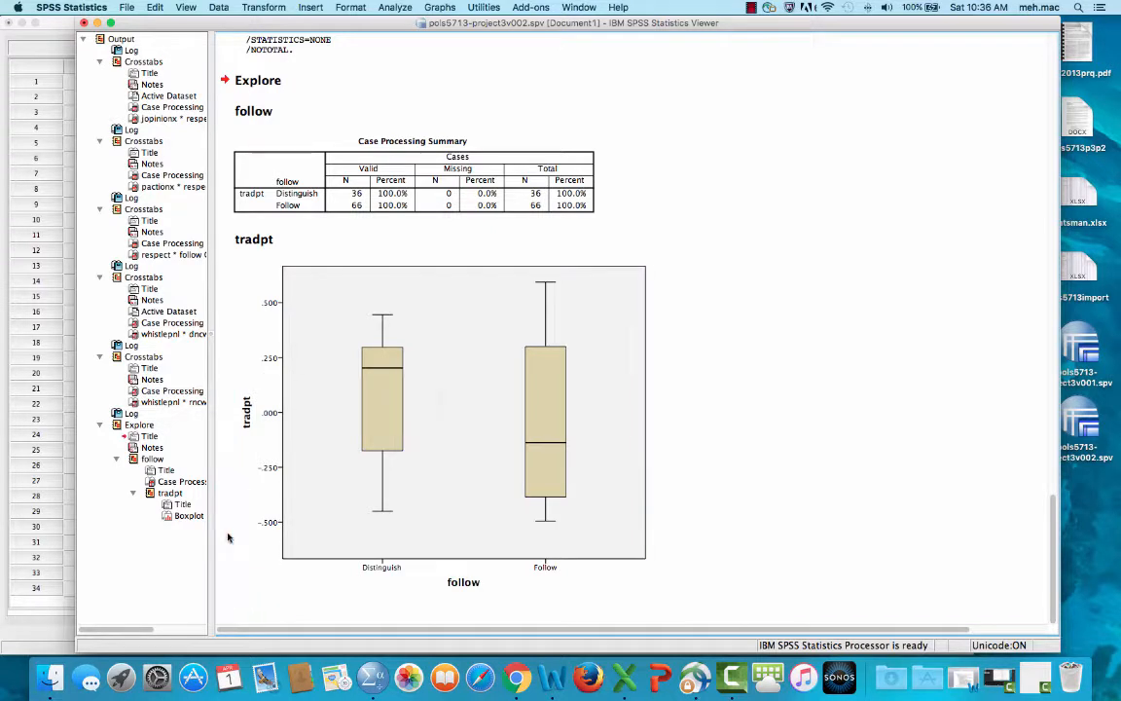
click(245, 533)
click(301, 242)
click(363, 358)
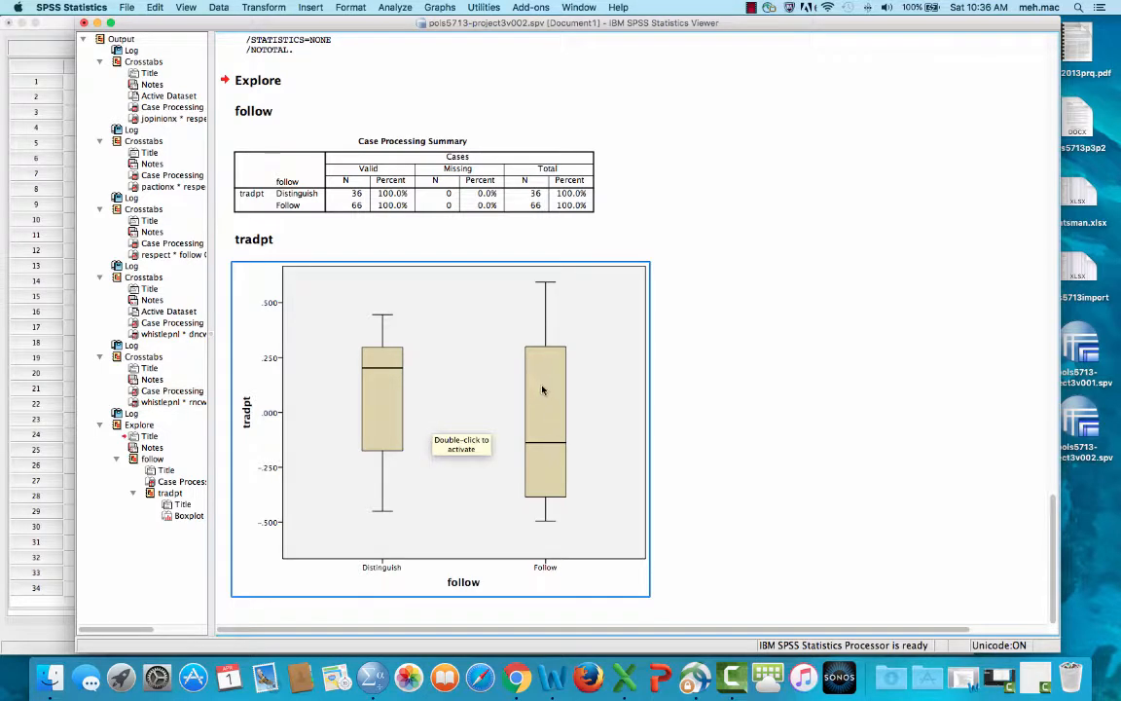
Open the tradpt boxplot for editing in an enlarged chart editor and bring up the scale settings of the vertical axis.
double_click(486, 470)
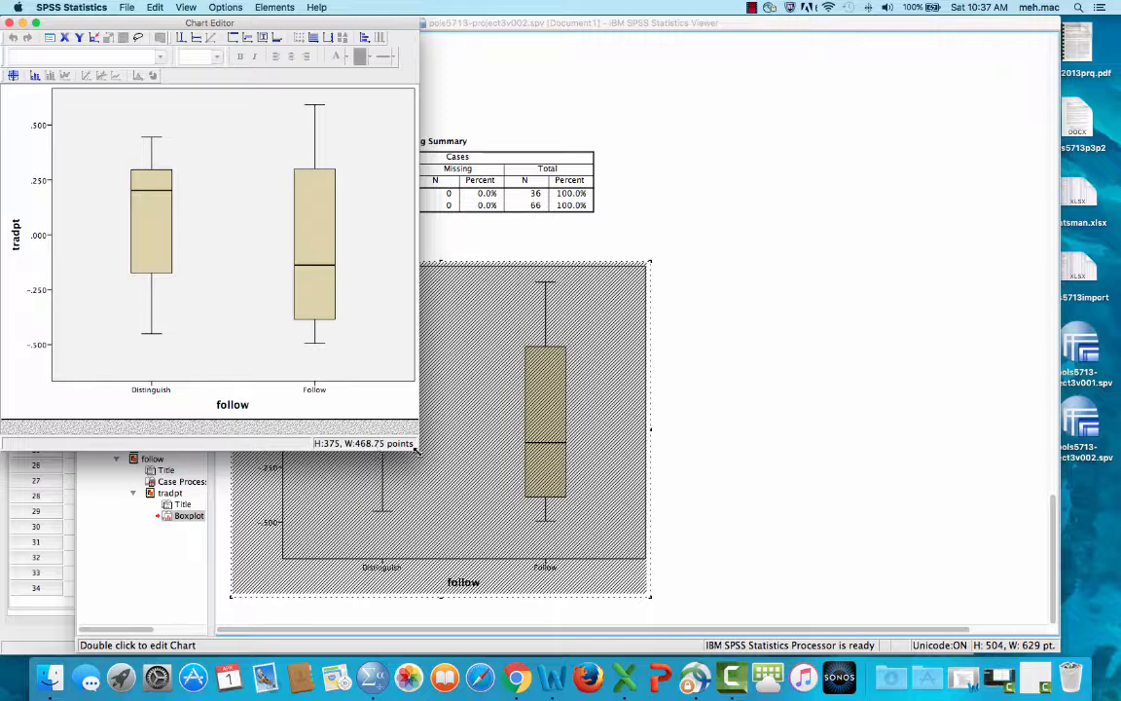
drag(417, 447, 796, 606)
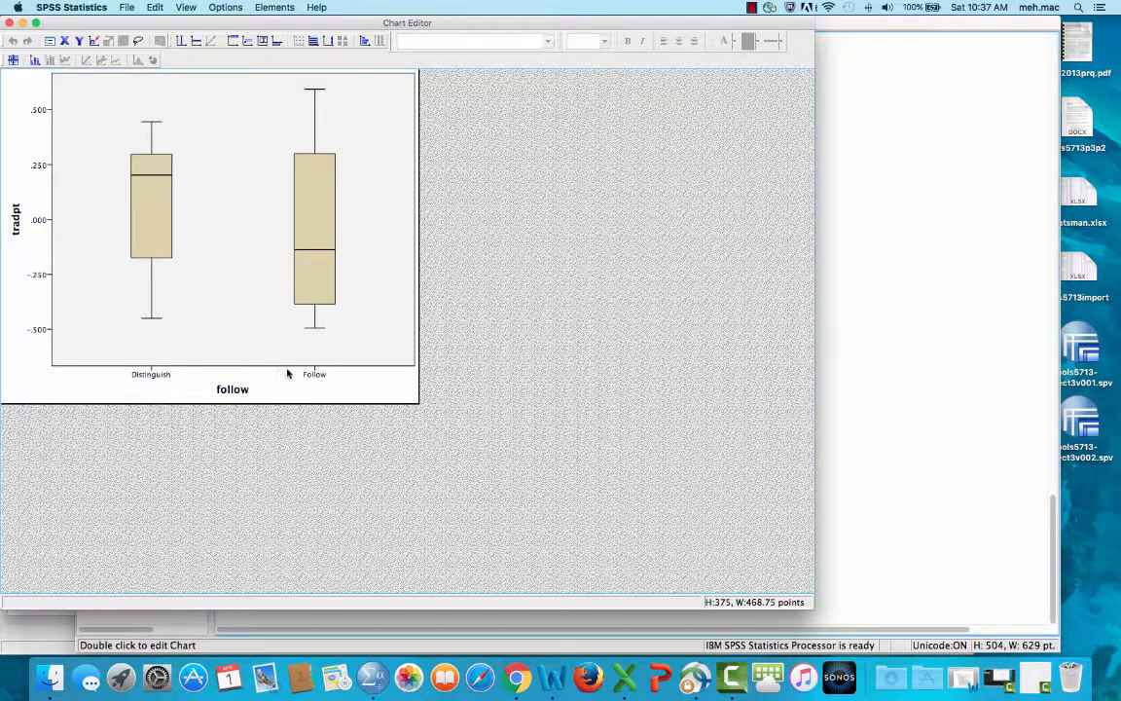
click(40, 112)
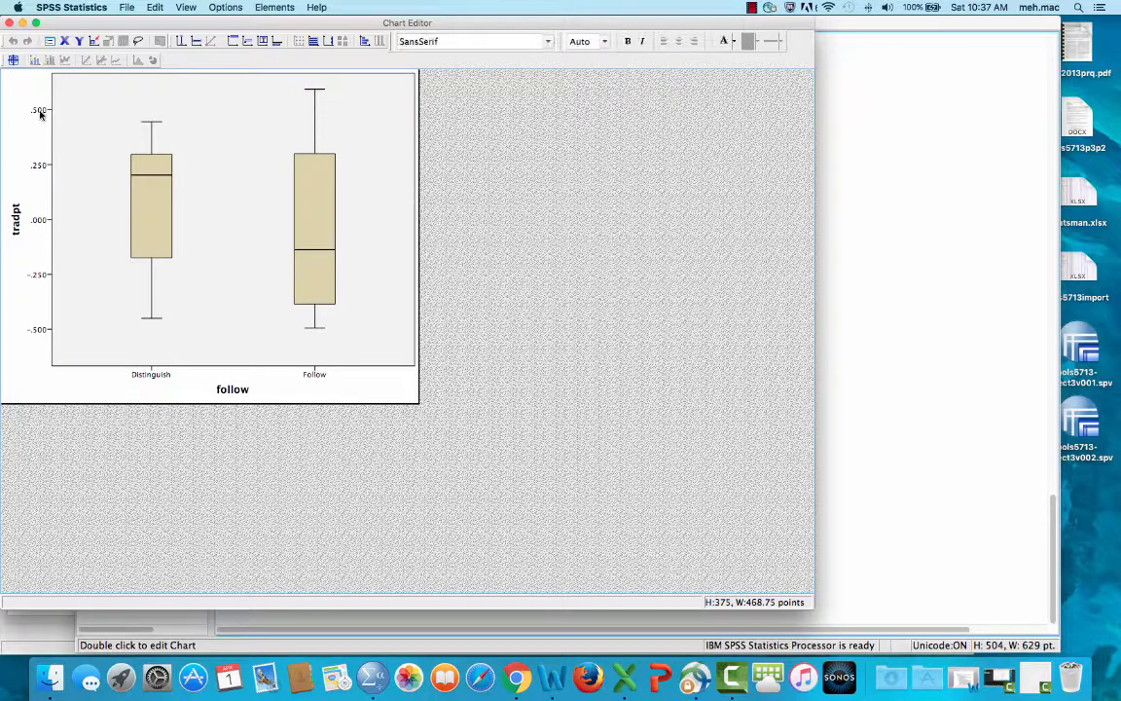
double_click(40, 112)
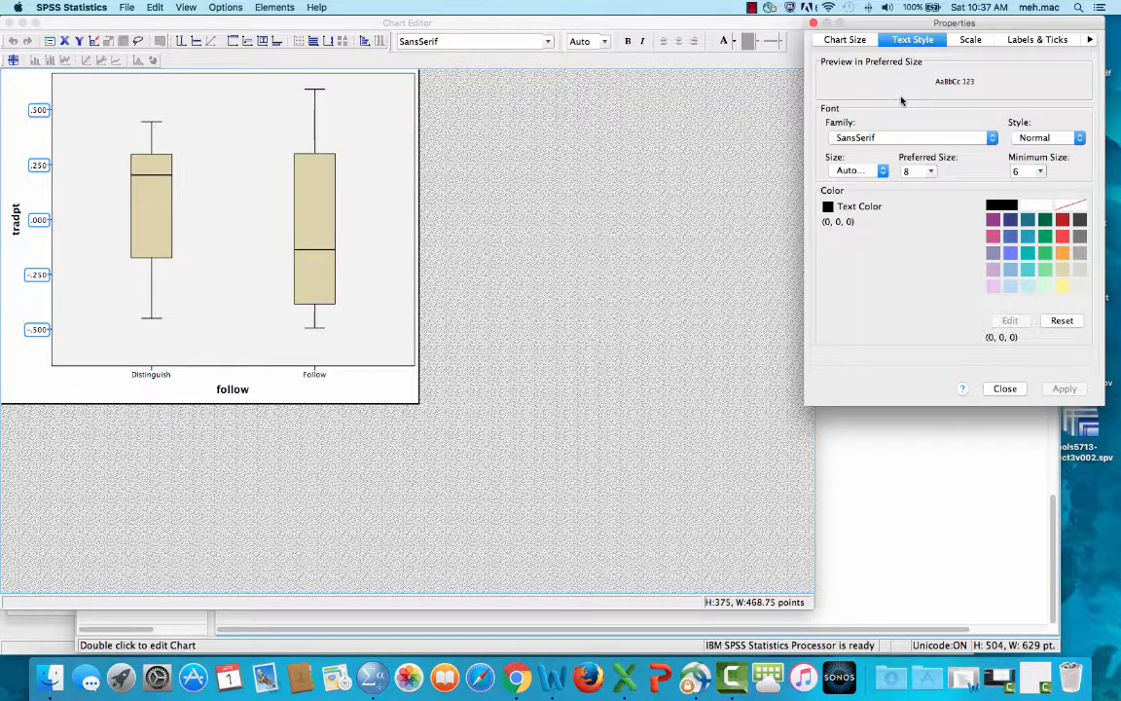
click(973, 40)
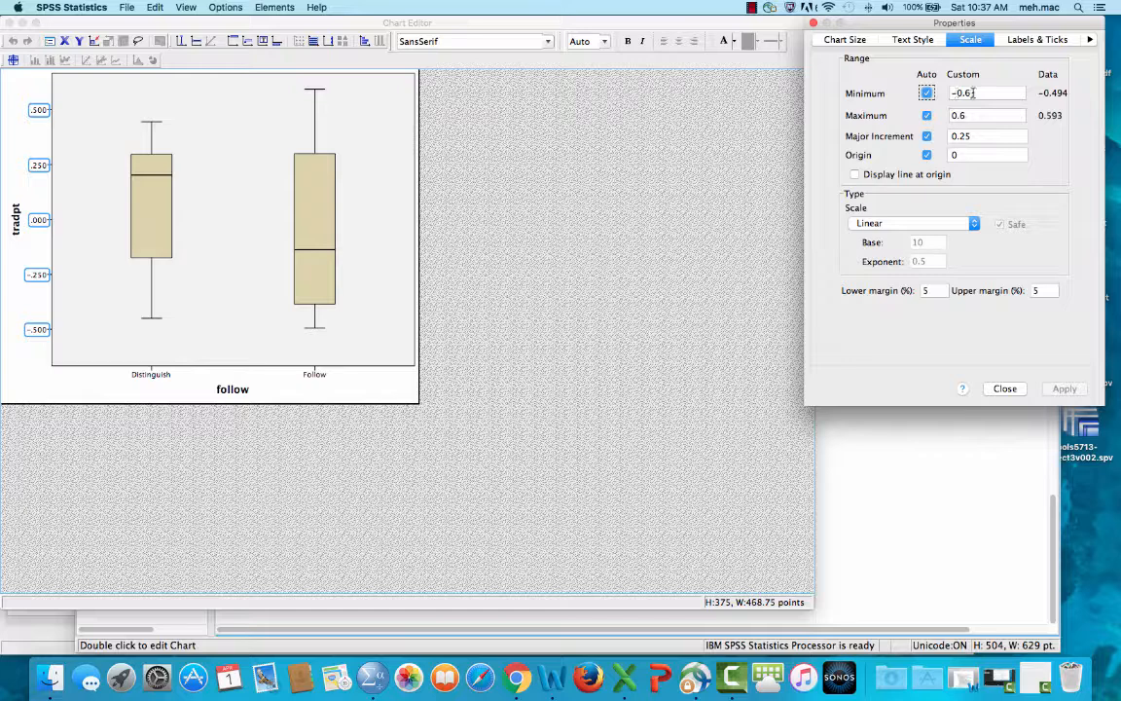
Set the vertical axis range from -1 to 1, with a fixed major increment of 0.25 and a fixed origin of 0.
drag(973, 92, 825, 83)
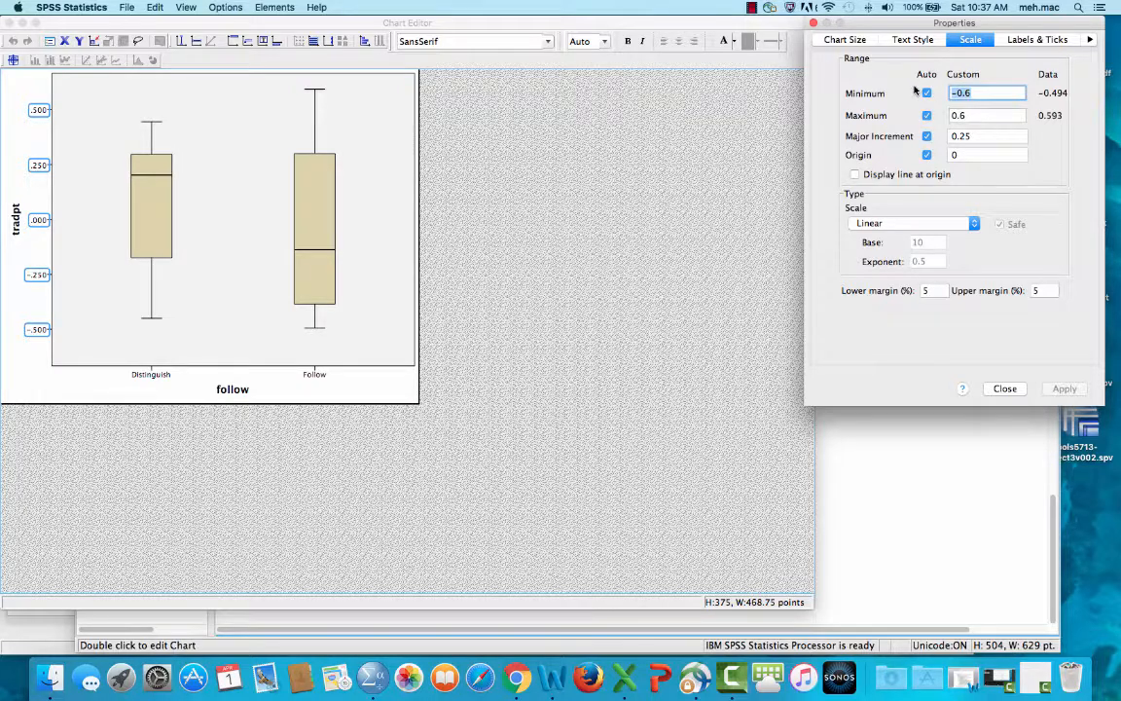
text(-1)
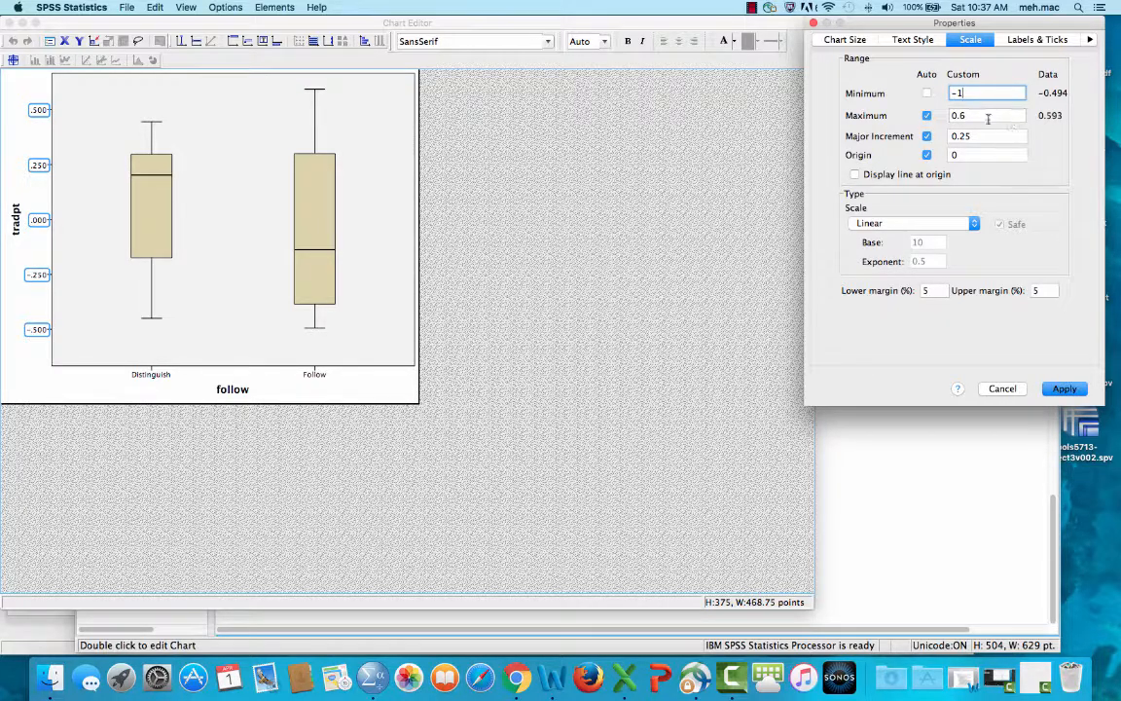
double_click(987, 116)
text(1)
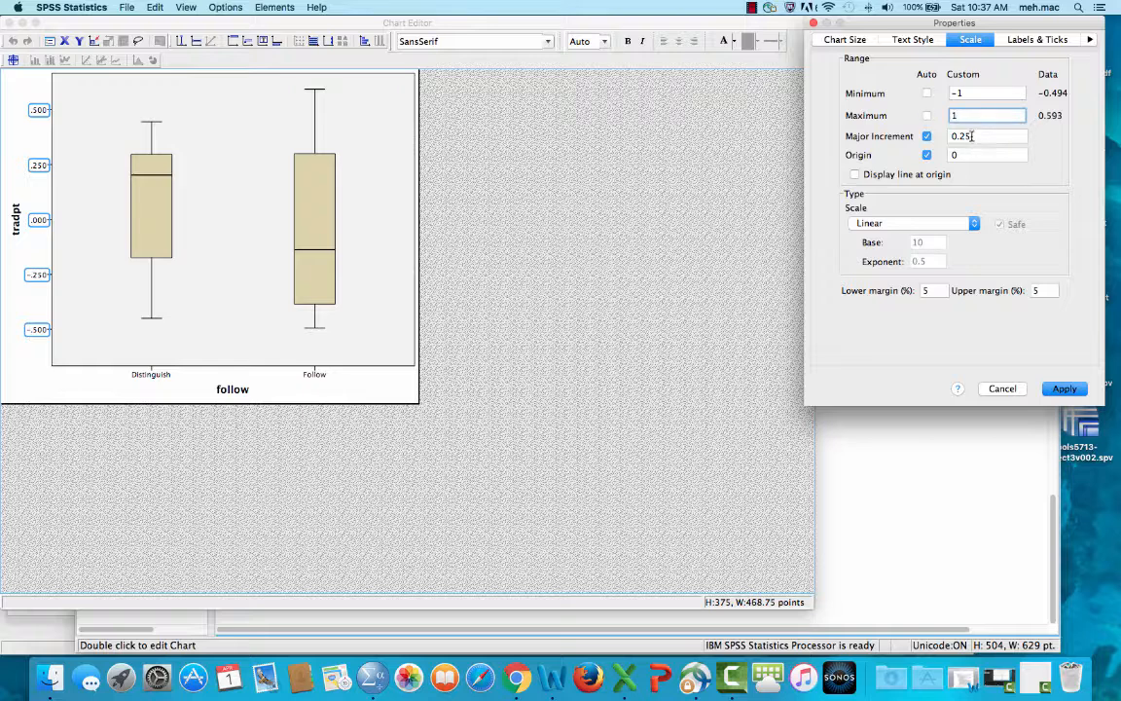
click(927, 137)
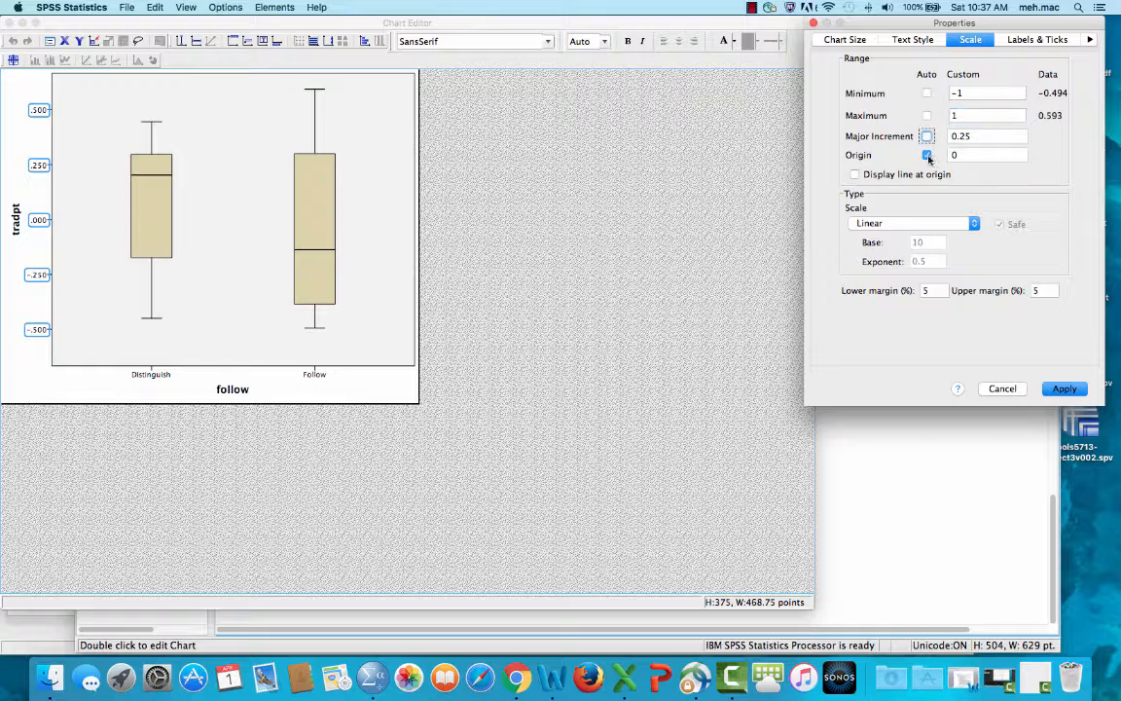
click(927, 156)
click(1063, 388)
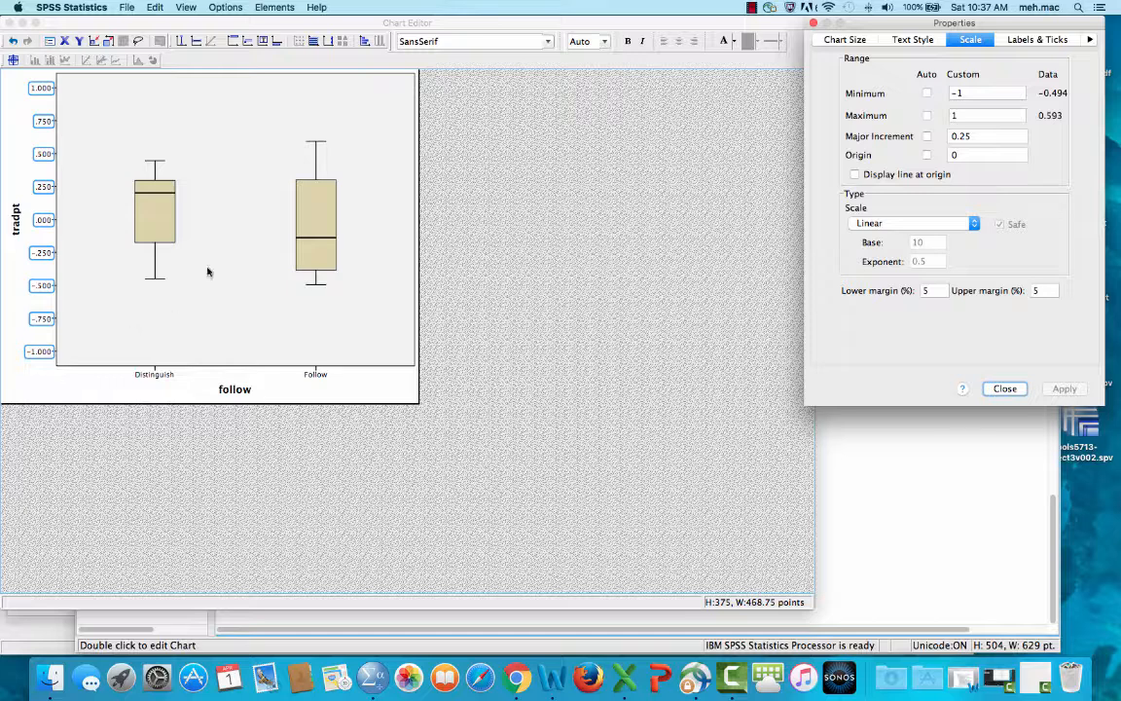
click(1004, 388)
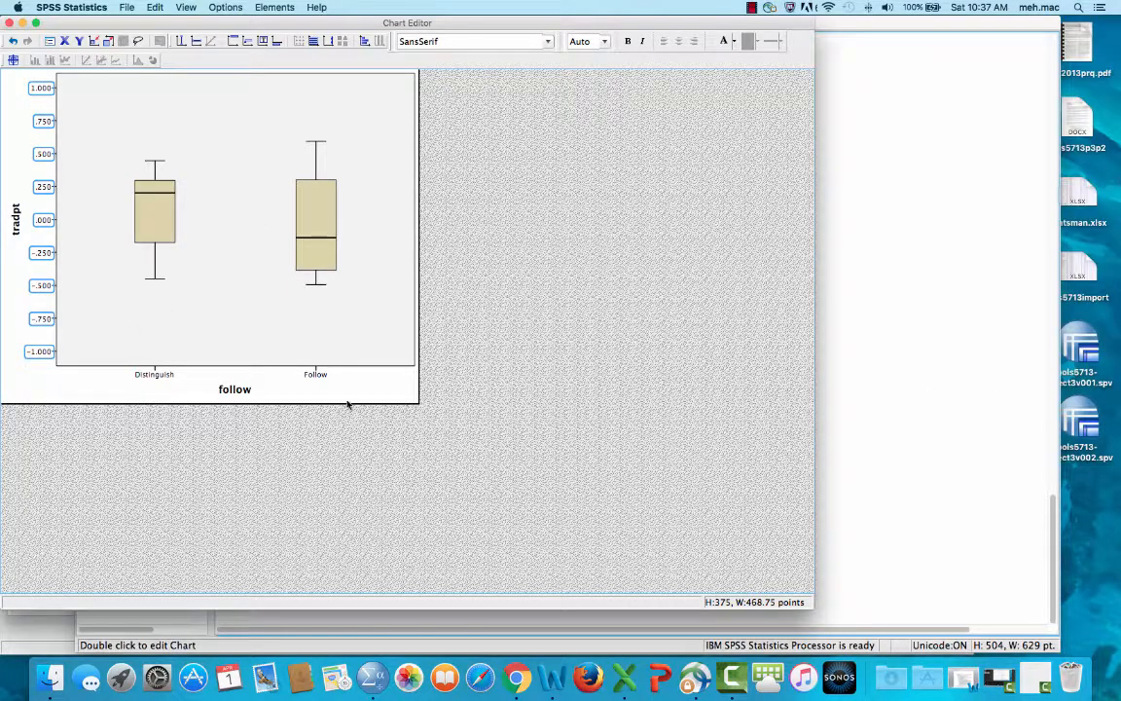
Change the horizontal axis title of the boxplot to "Treatment of Landmark Precedent".
click(231, 390)
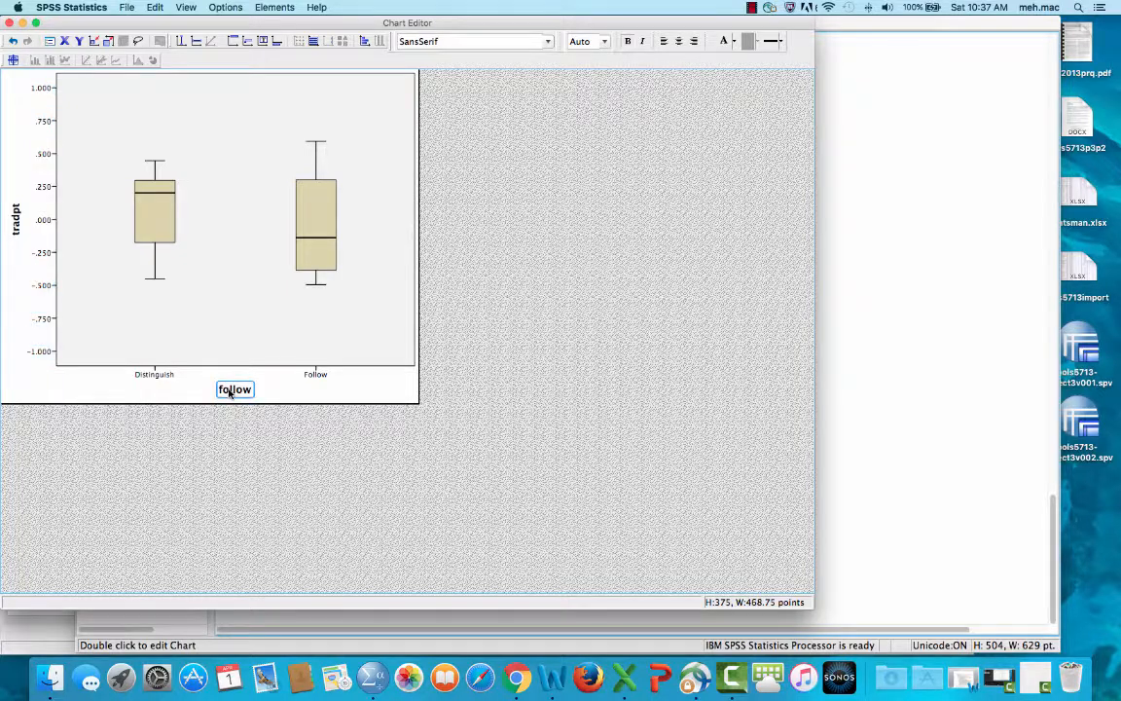
click(231, 390)
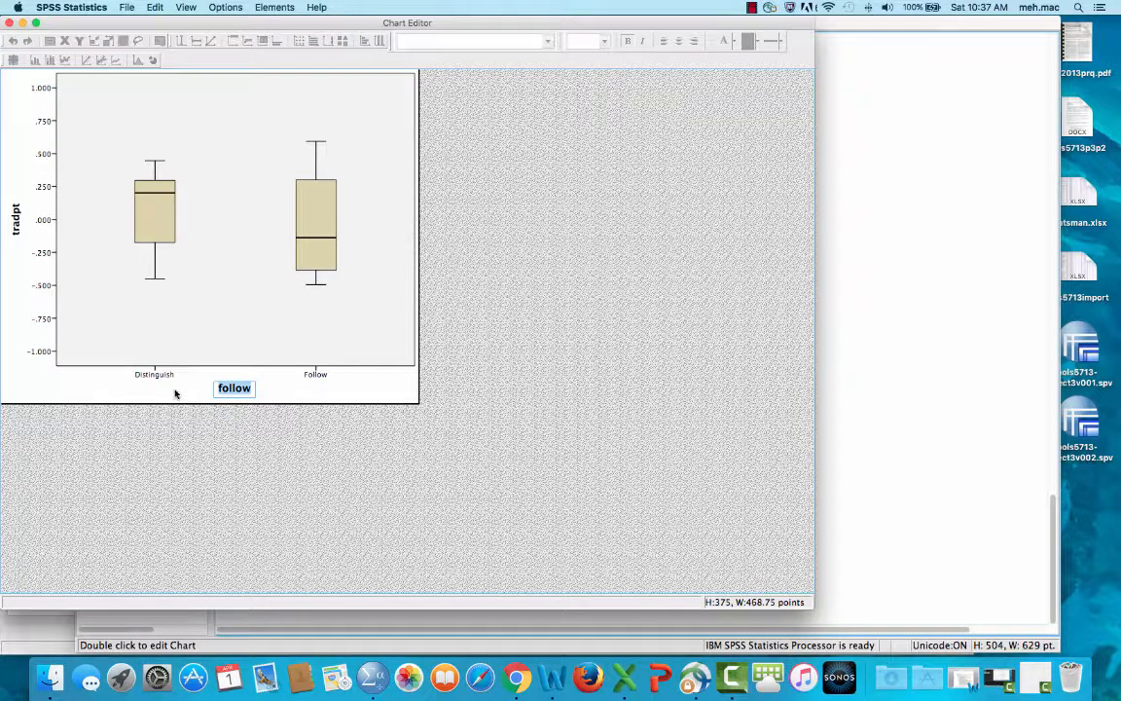
text(Treat)
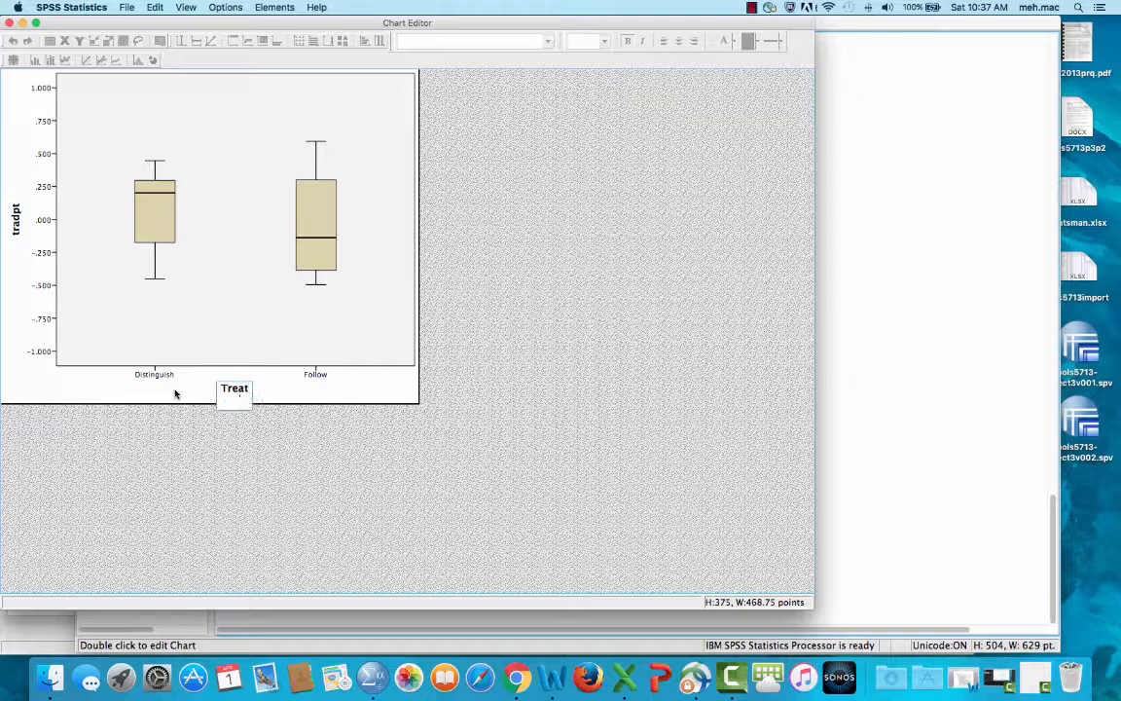
text(ment of Lan)
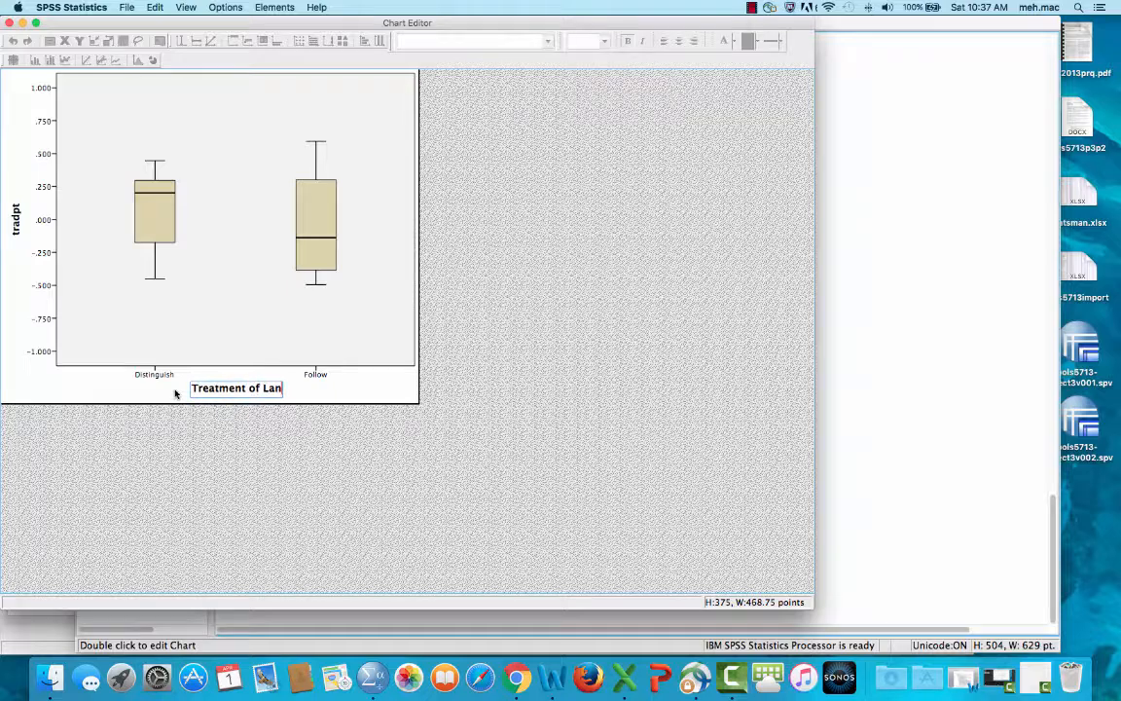
text(dmark )
text(Pla)
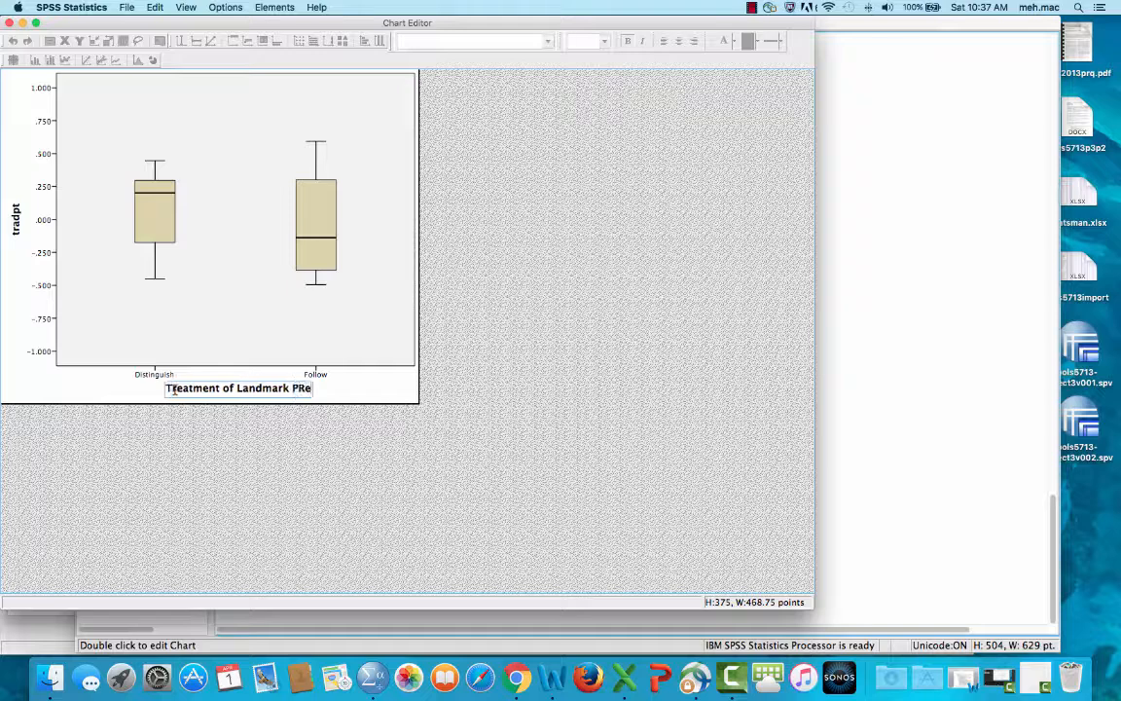
key(BackSpace)
key(BackSpace)
text(recedent)
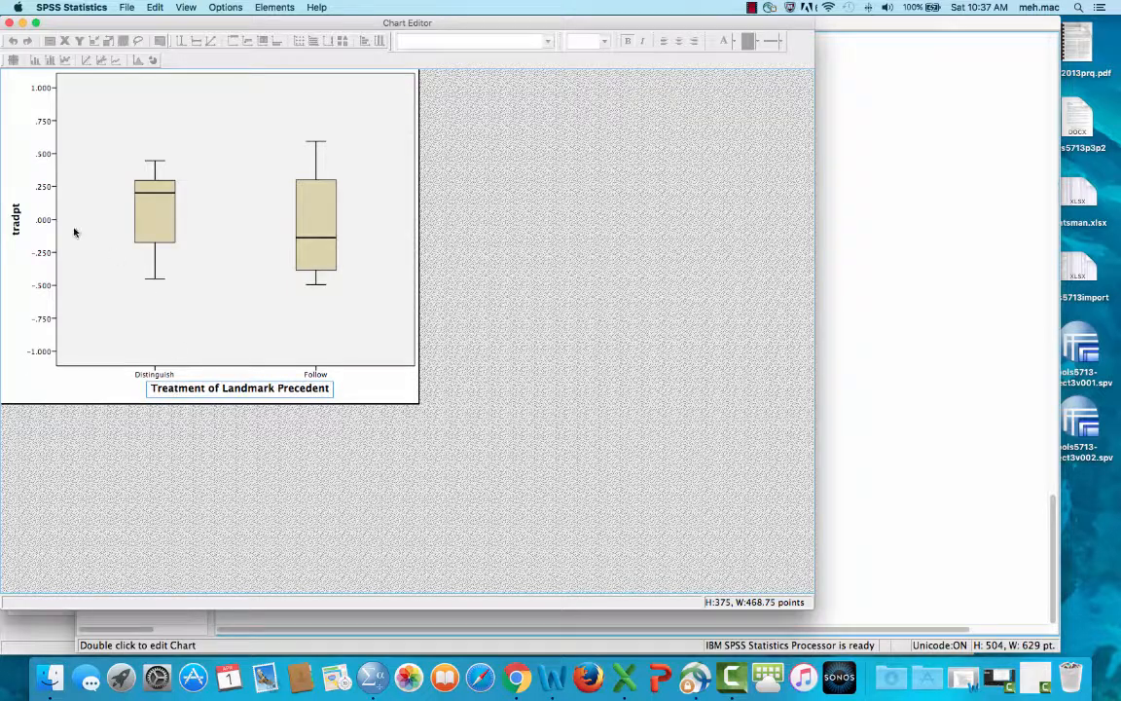
Change the vertical axis title of the boxplot to "Judge Ideology - Traditional Pt.".
click(16, 218)
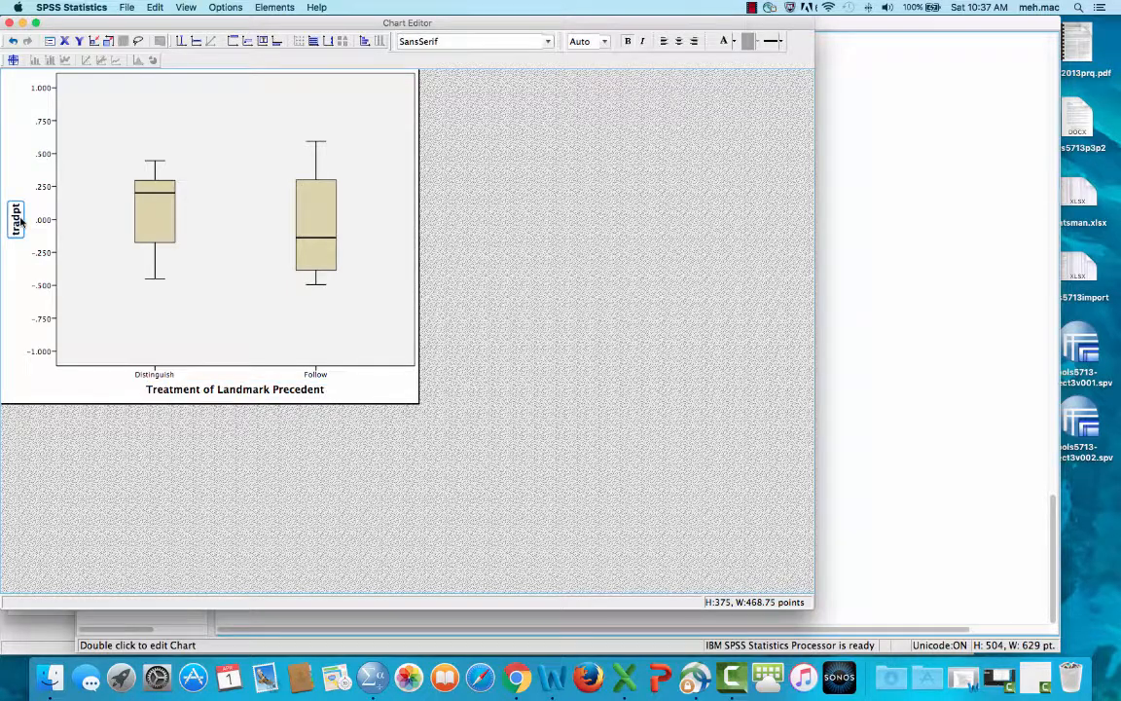
double_click(16, 222)
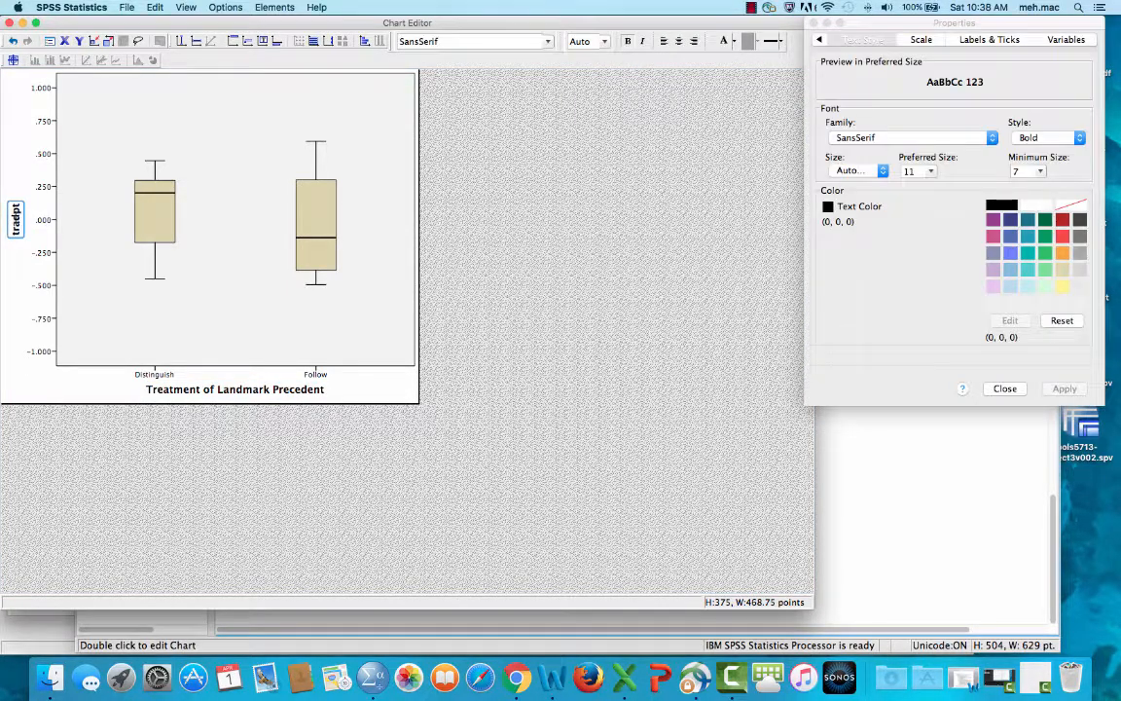
click(17, 218)
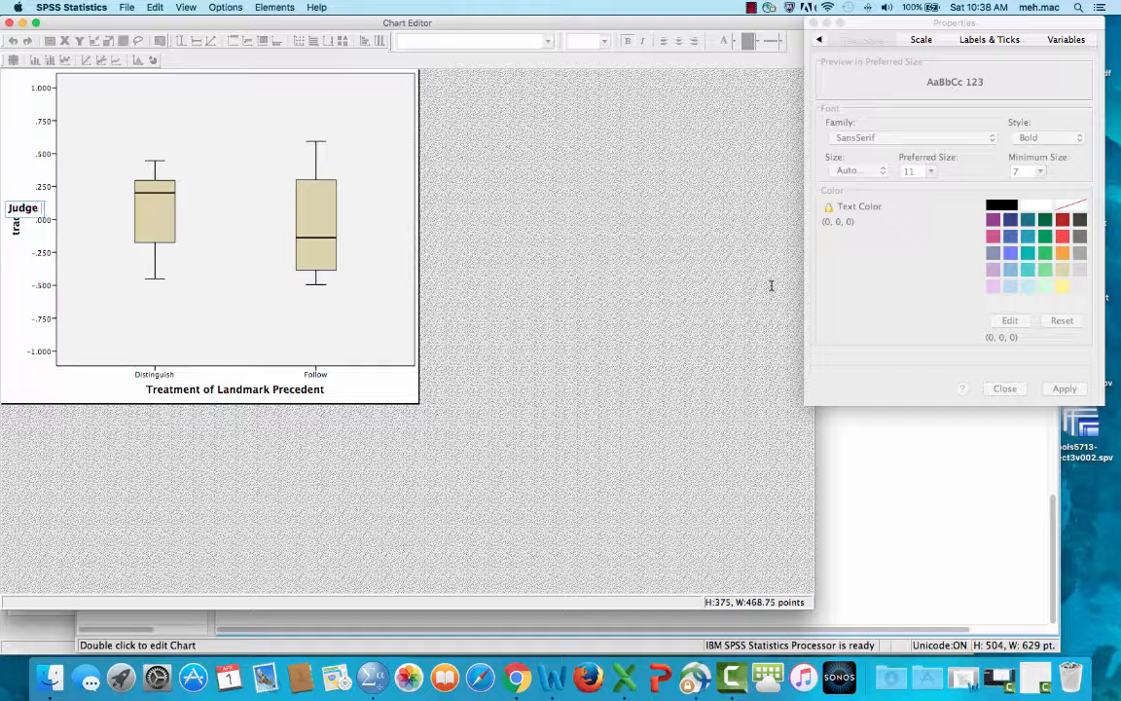
text(ol)
key(BackSpace)
text(logy)
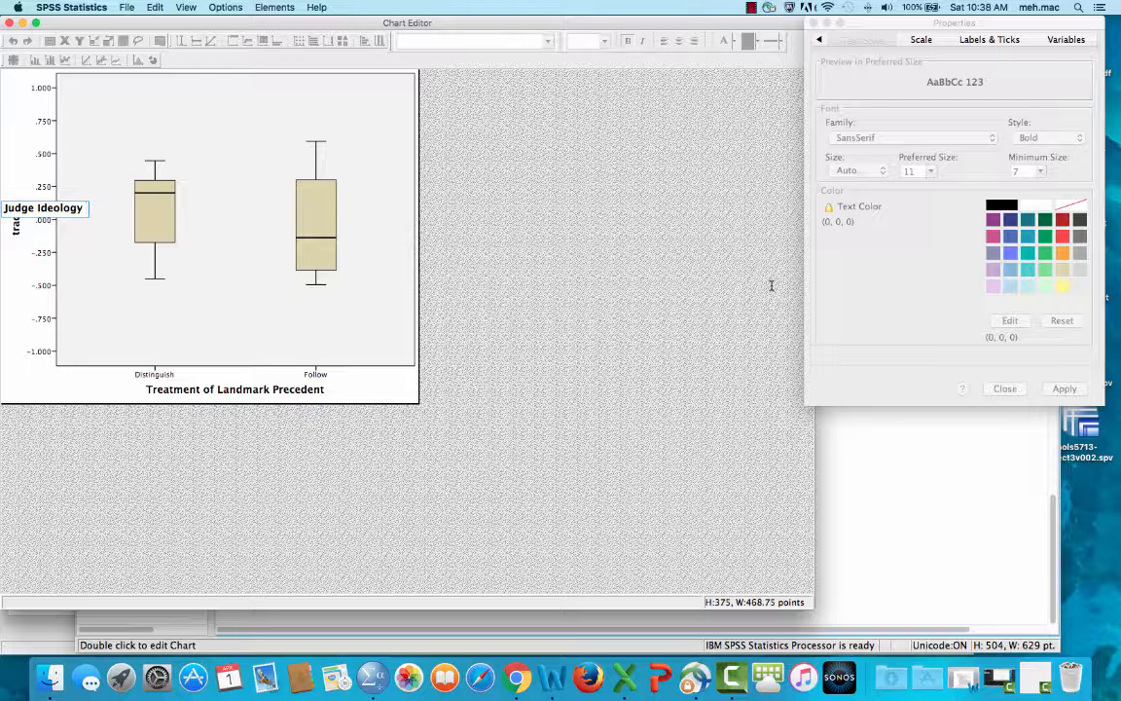
text( - Tract)
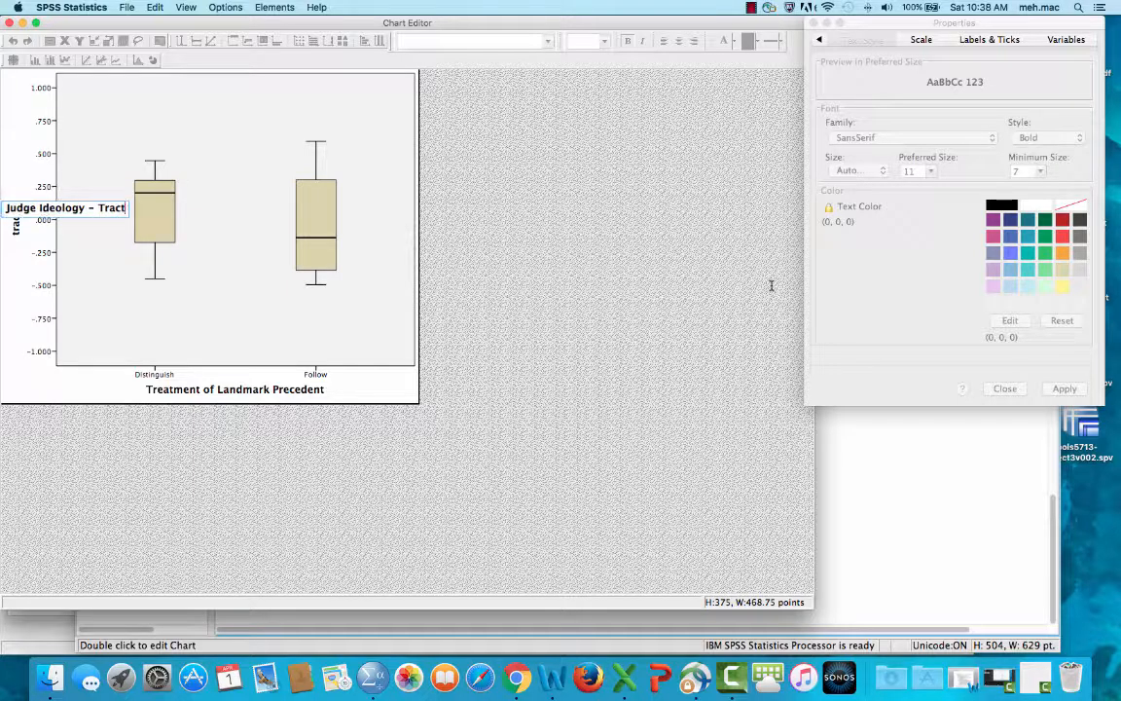
key(BackSpace)
key(BackSpace)
text(ditional)
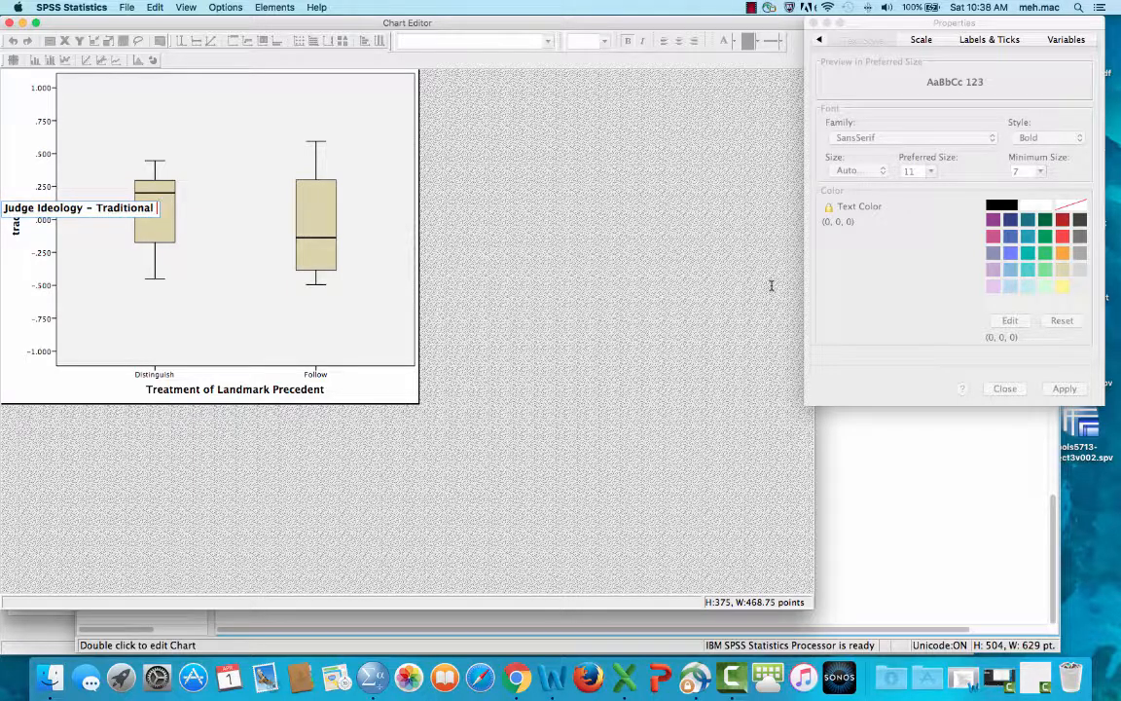
text( Pt.)
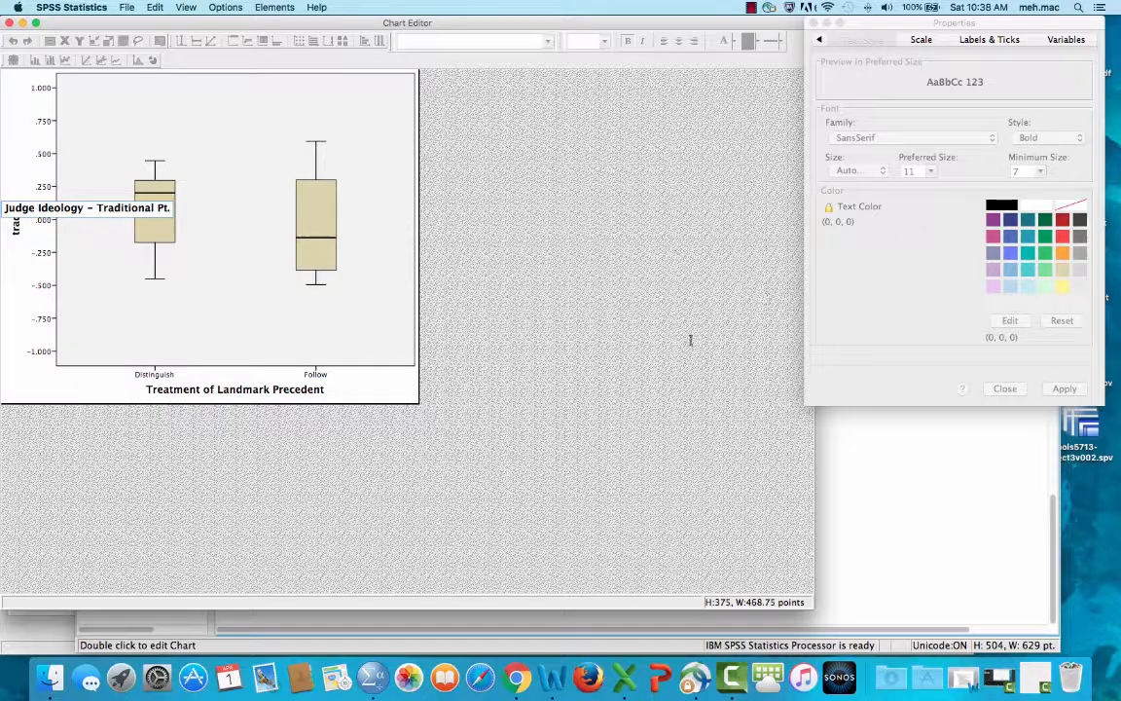
click(221, 298)
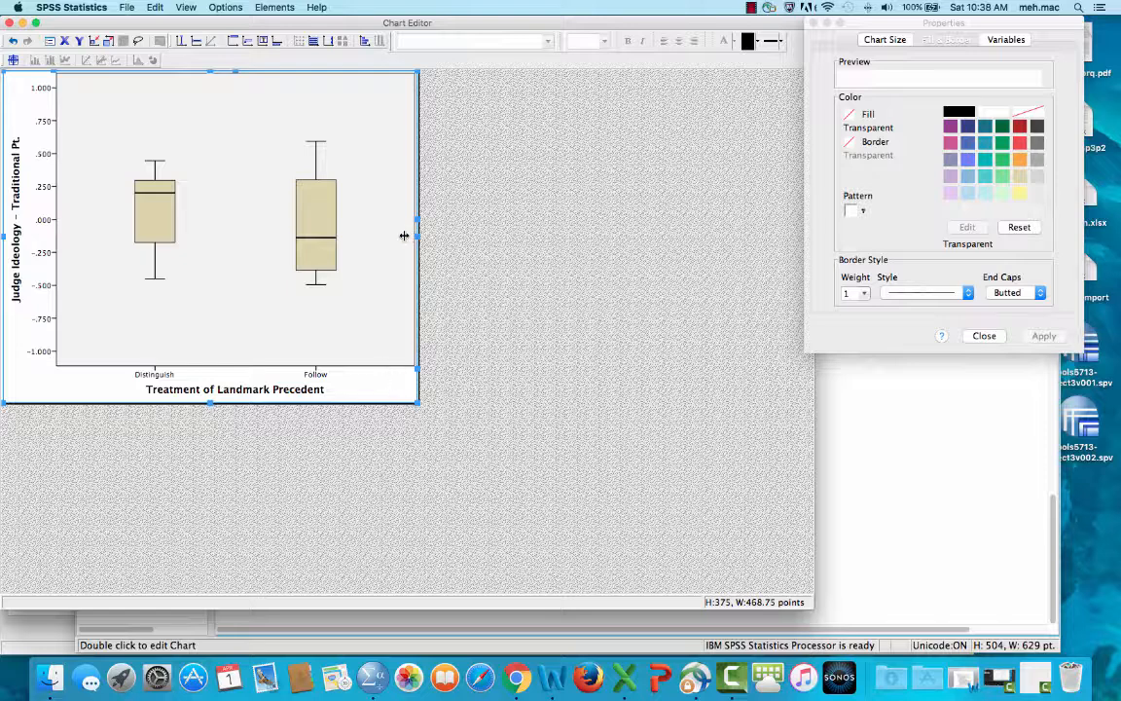
Shrink the plot frame slightly in width and height to leave a margin along the chart's right and upper edges.
drag(404, 236, 405, 235)
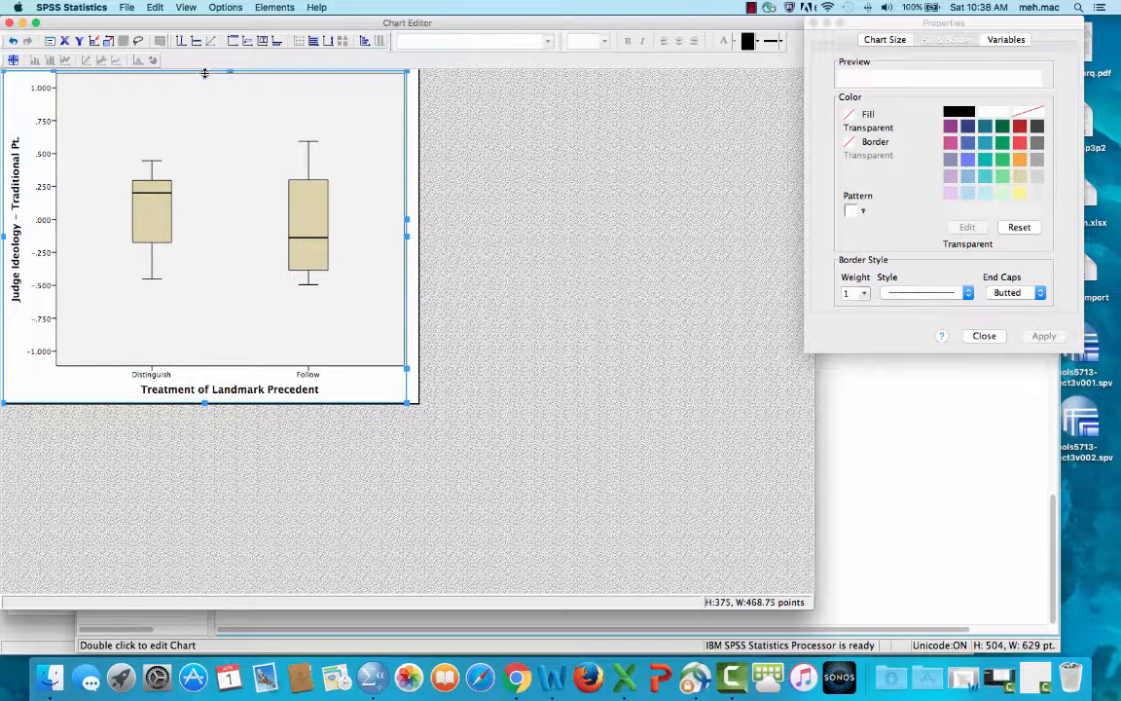
drag(203, 82, 203, 82)
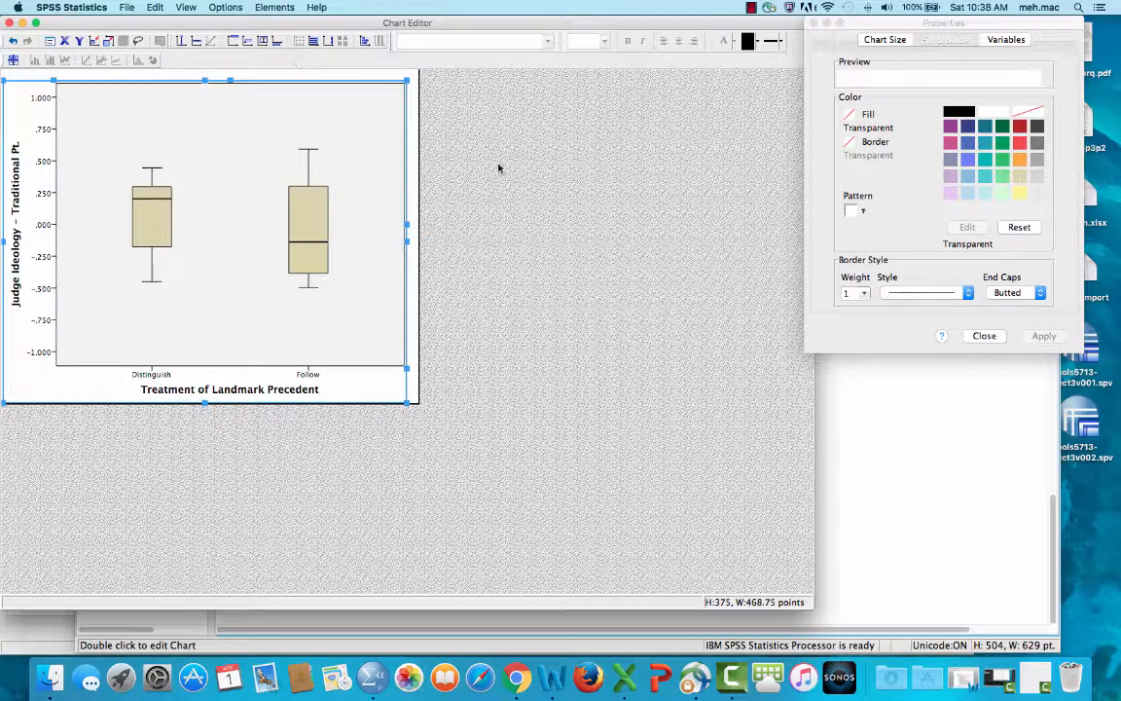
click(440, 278)
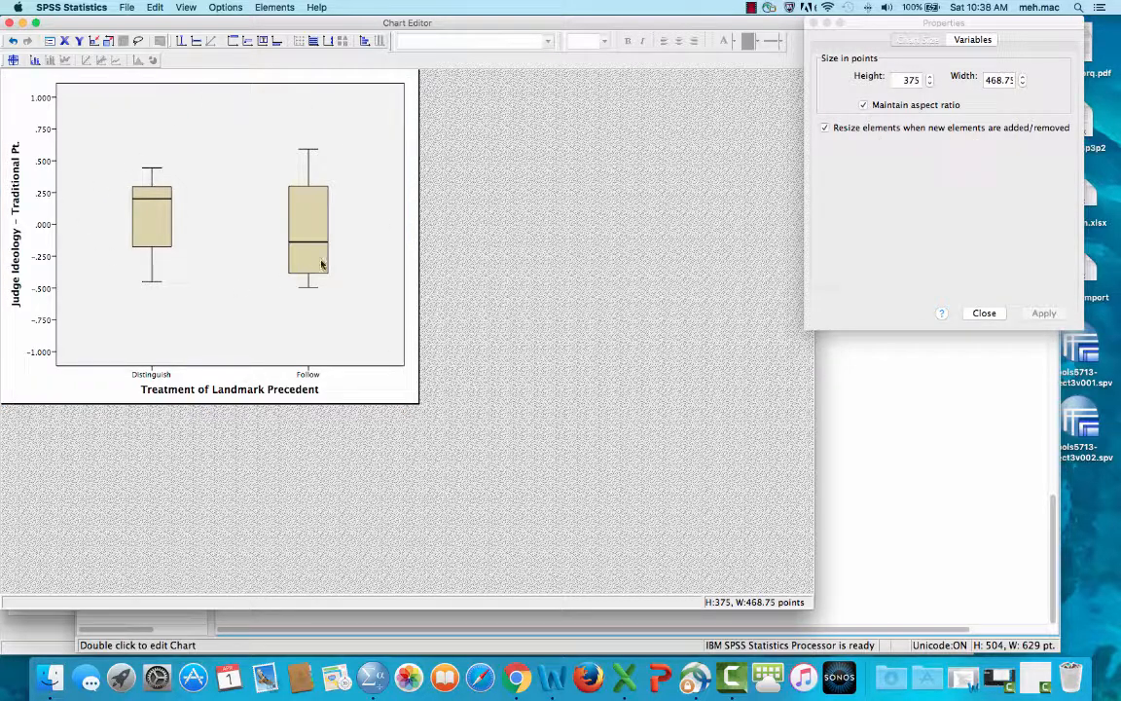
click(983, 313)
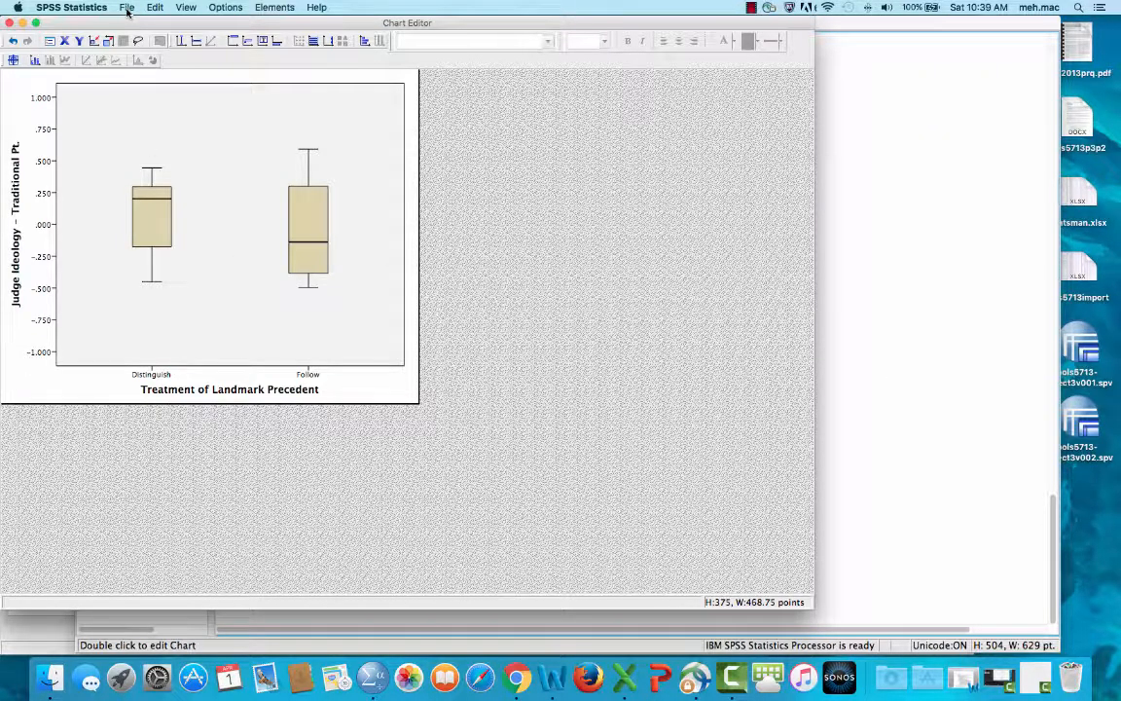
Close the chart editor and save the output document with the edited boxplot.
click(12, 24)
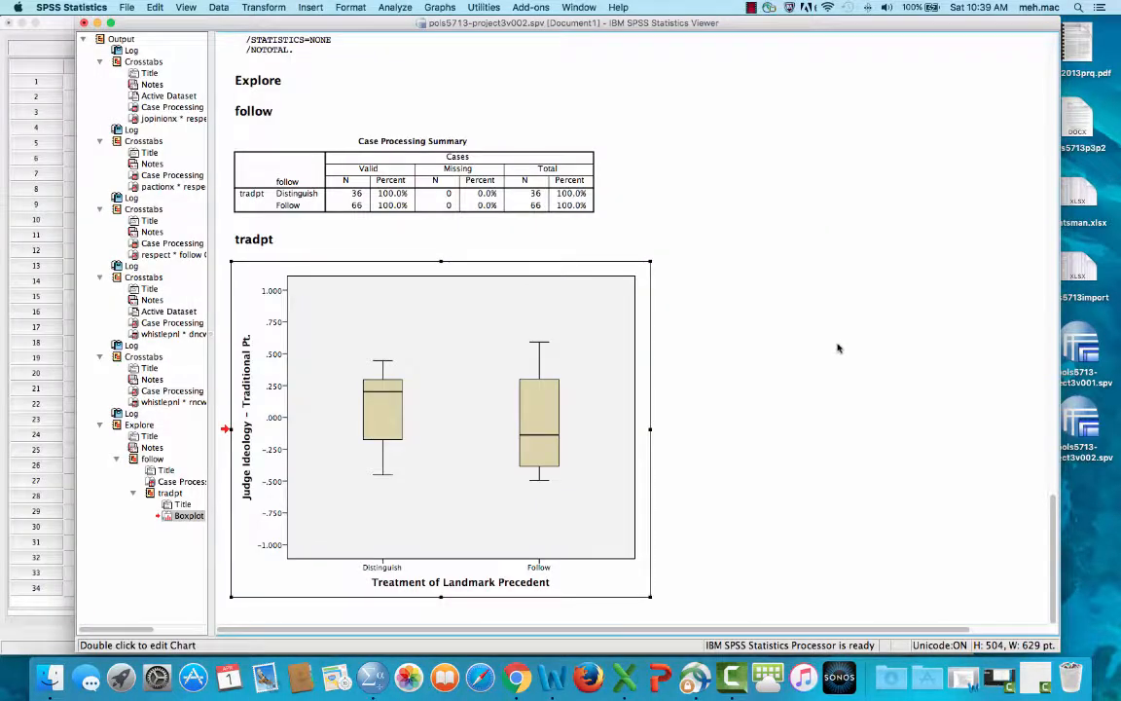
click(129, 8)
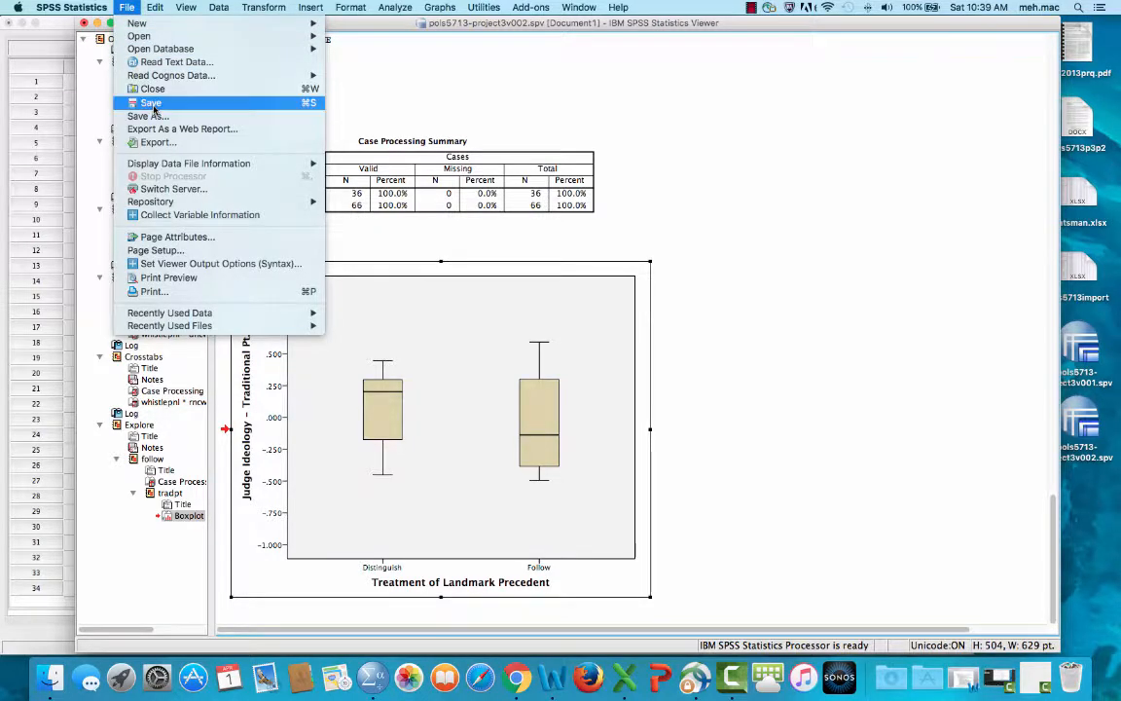
click(148, 102)
click(438, 480)
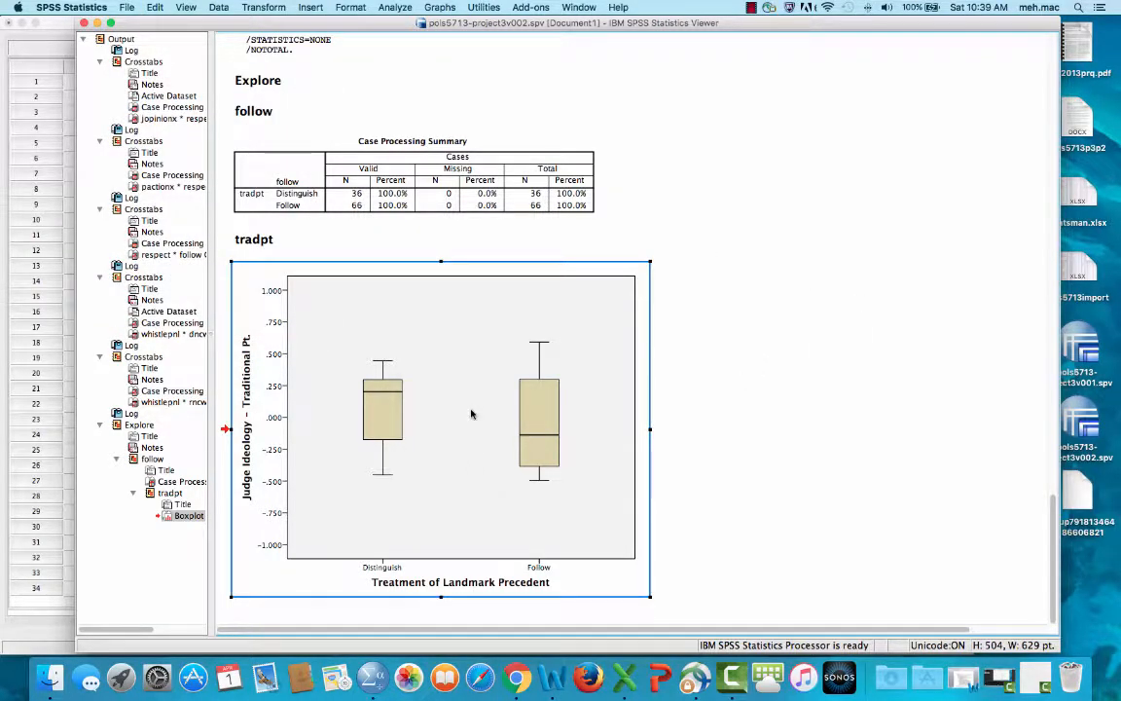
click(777, 355)
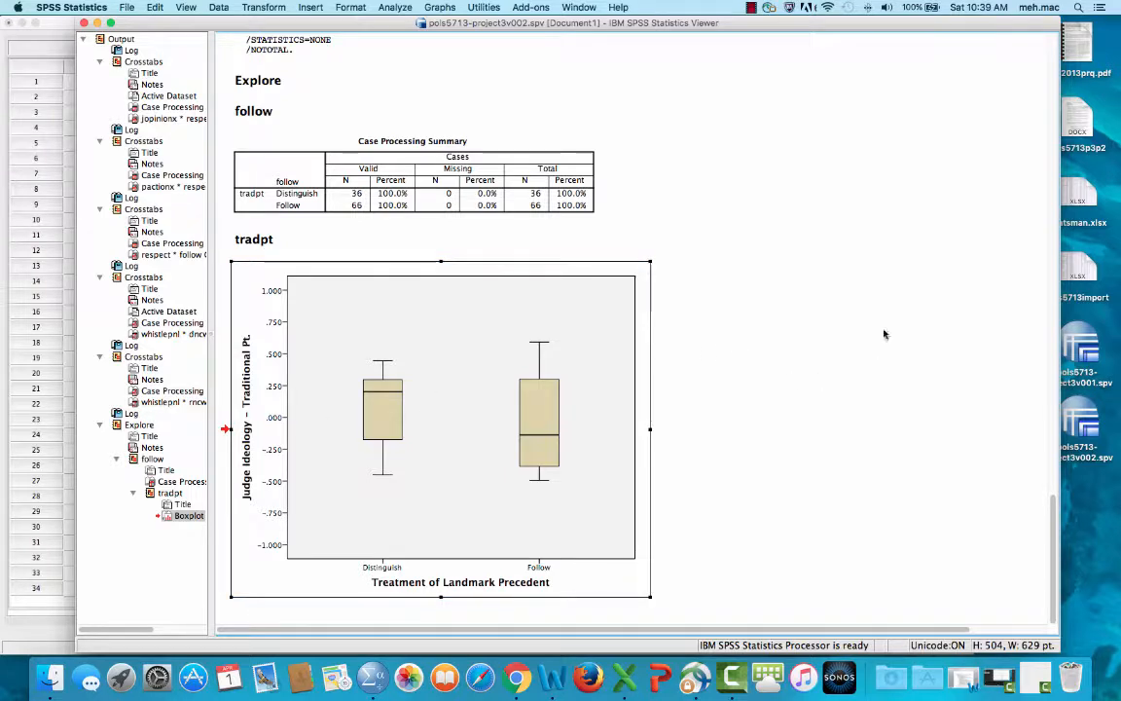
click(750, 10)
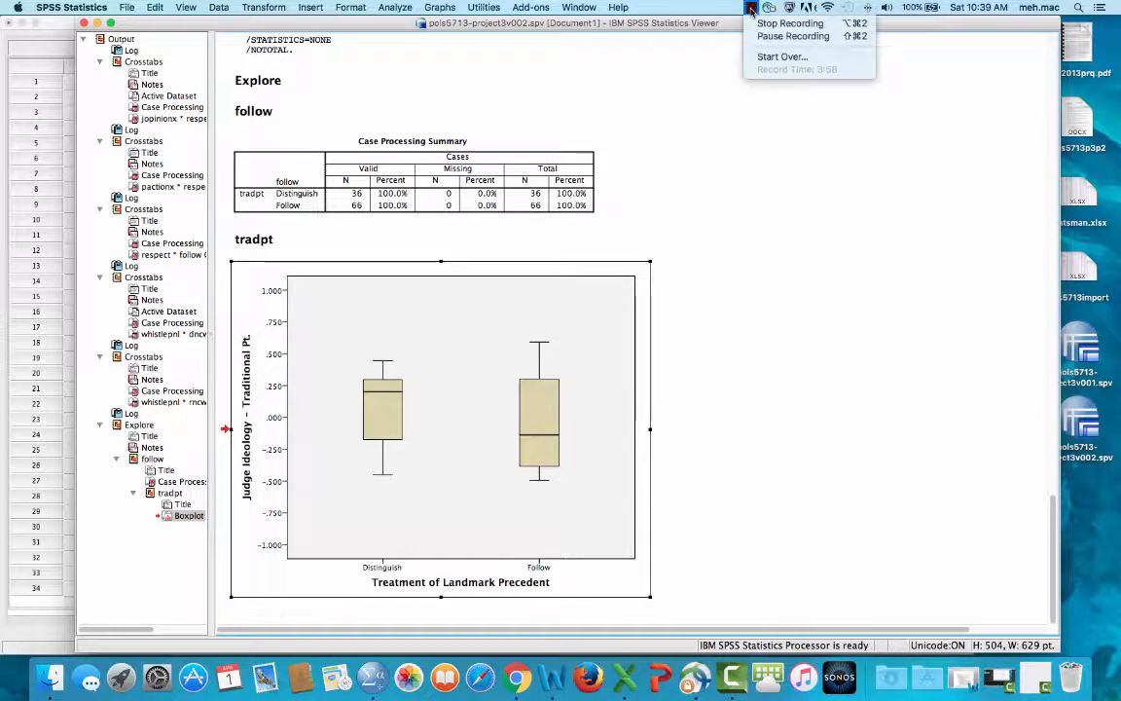